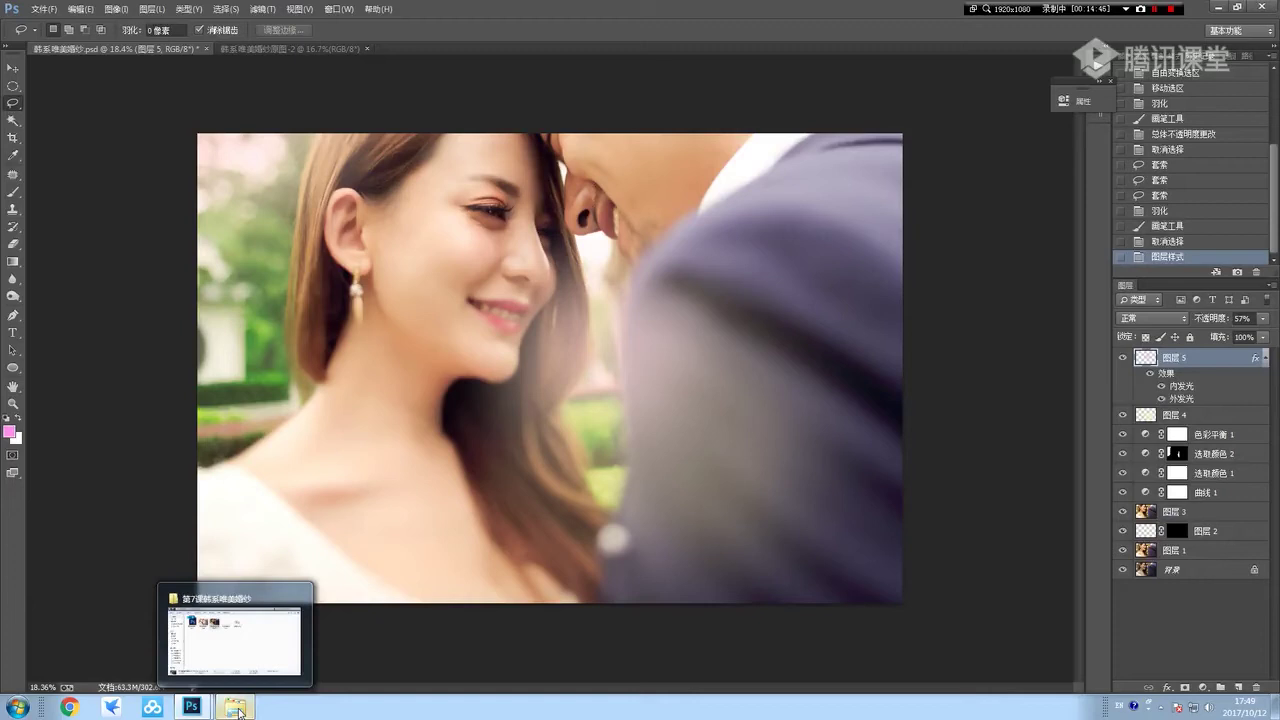
Drag 闪光效果素材.png from the lesson folder onto the wedding photo.
{"action": "left_click", "coordinate": [239, 712]}
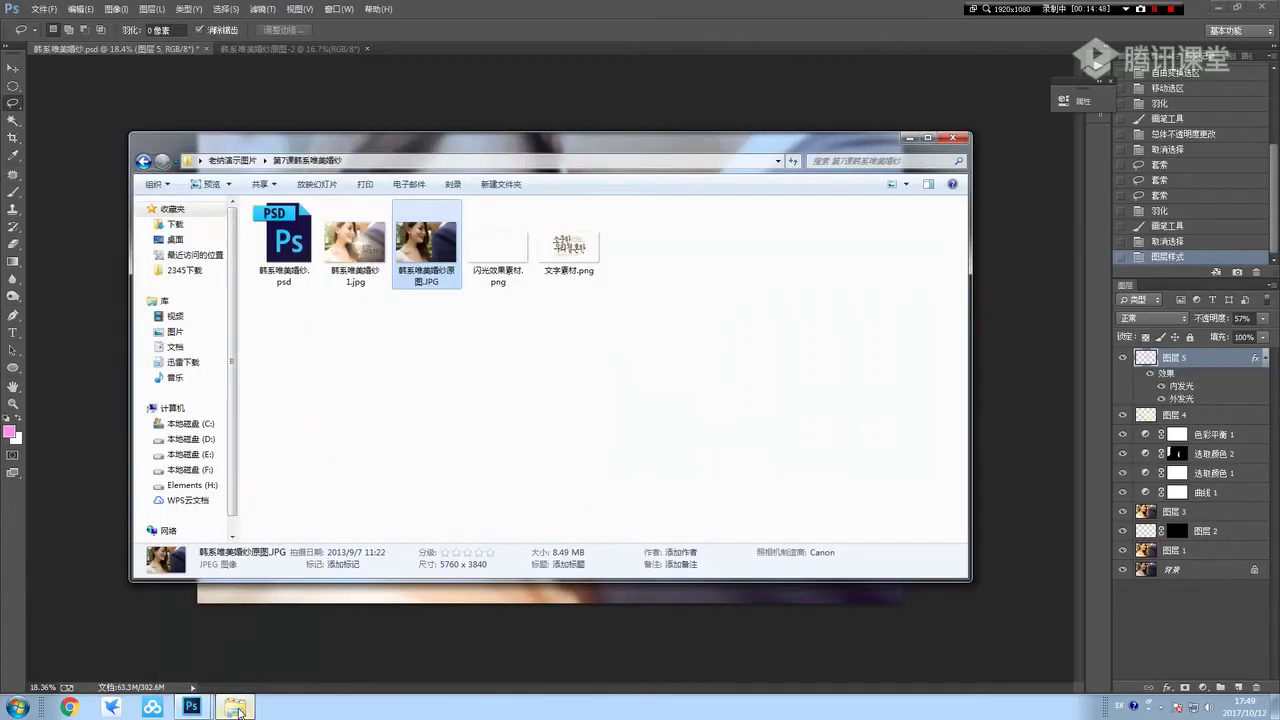
{"action": "left_click_drag", "start_coordinate": [542, 150], "coordinate": [572, 440]}
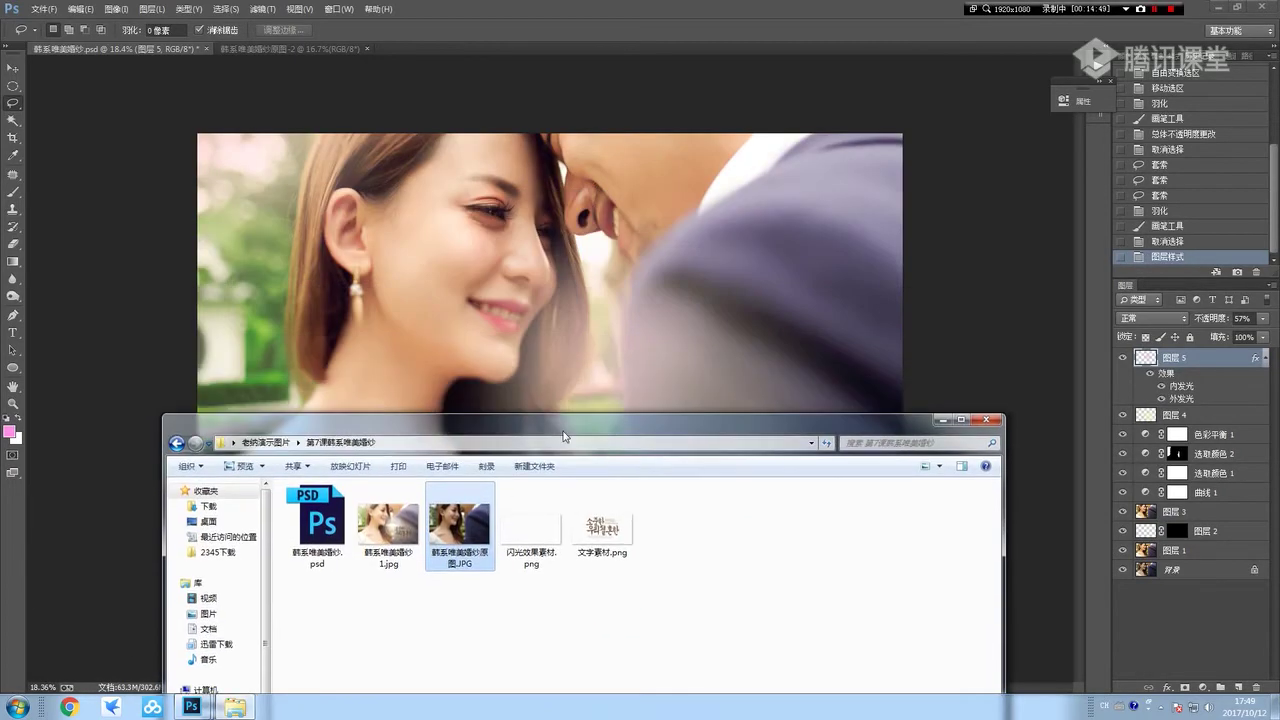
{"action": "left_click_drag", "start_coordinate": [522, 520], "coordinate": [520, 302]}
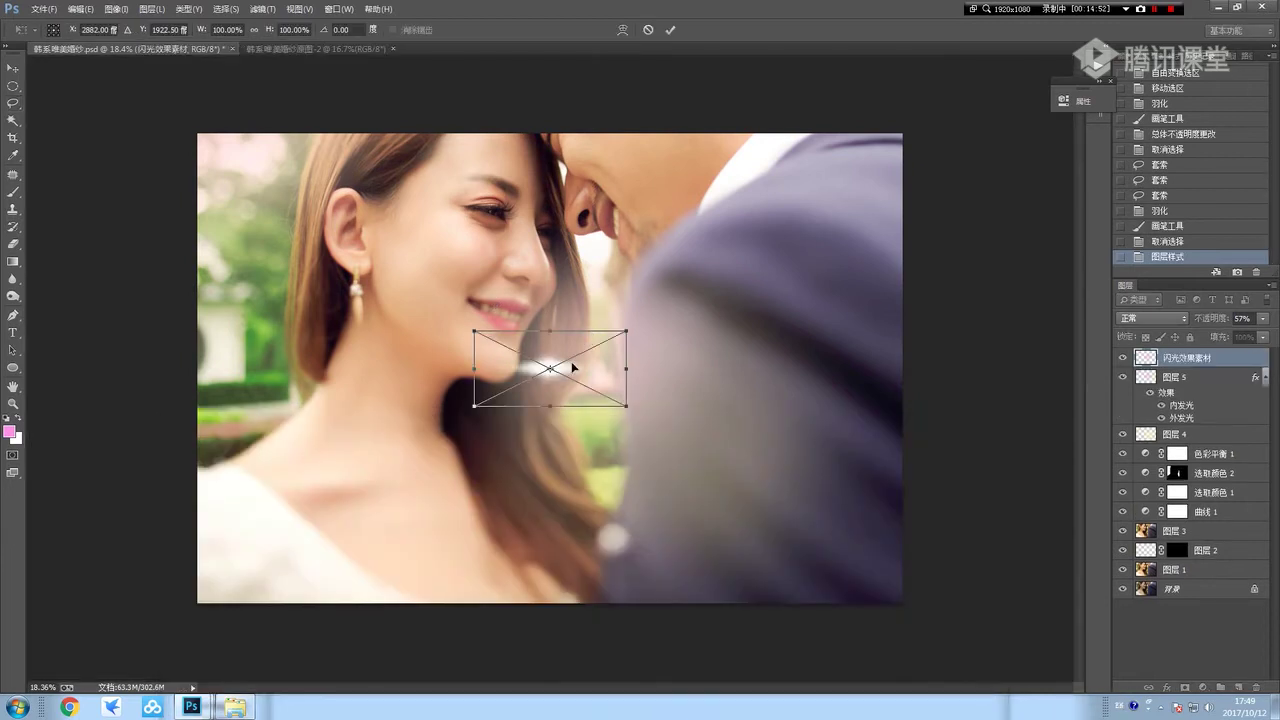
Enlarge the flare to about 218%, centre it over the couple and commit the placement.
{"action": "left_click_drag", "start_coordinate": [576, 368], "coordinate": [584, 407]}
{"action": "left_click_drag", "start_coordinate": [634, 445], "coordinate": [784, 505]}
{"action": "left_click_drag", "start_coordinate": [689, 442], "coordinate": [661, 394]}
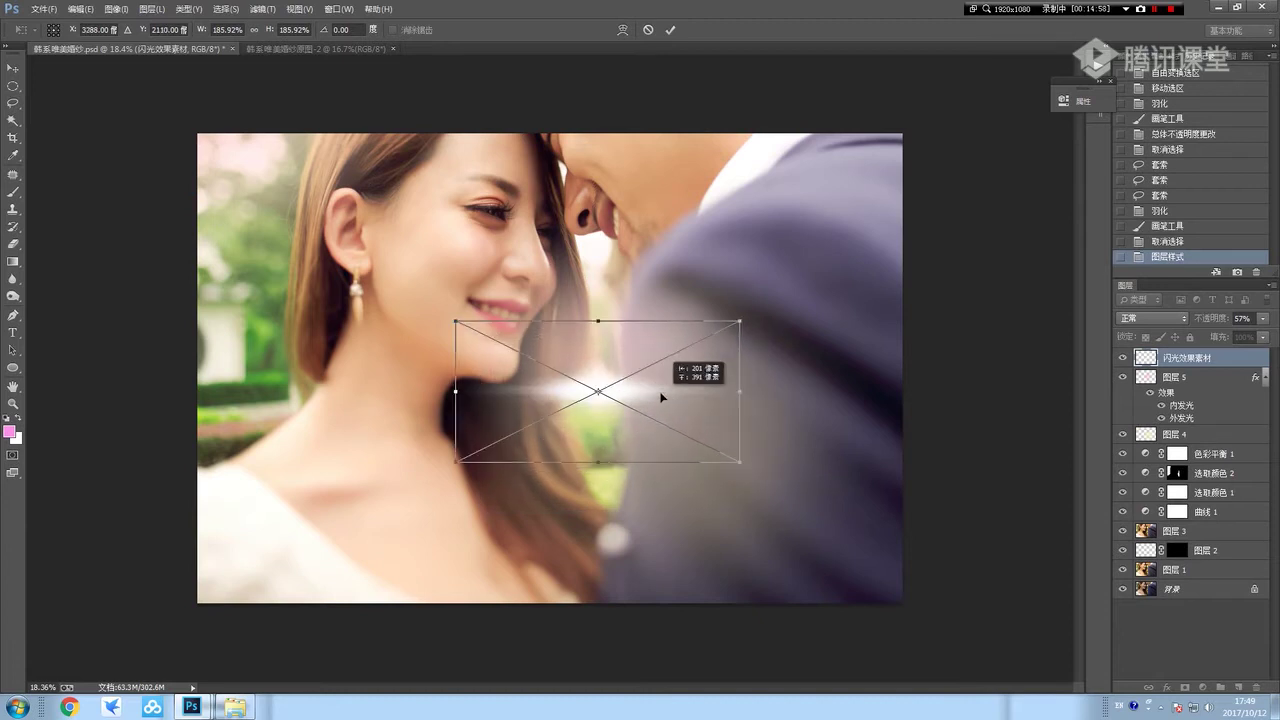
{"action": "left_click_drag", "start_coordinate": [738, 465], "coordinate": [789, 480]}
{"action": "left_click_drag", "start_coordinate": [686, 374], "coordinate": [675, 369]}
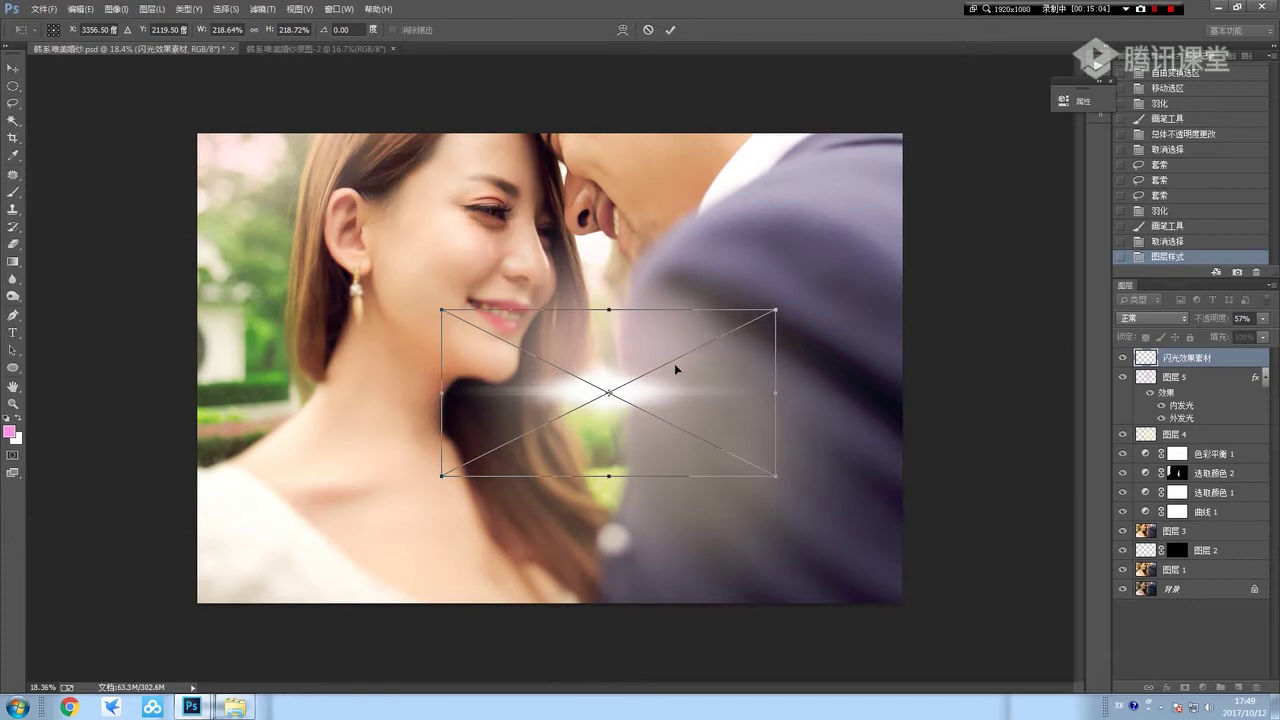
{"action": "key", "text": "Return"}
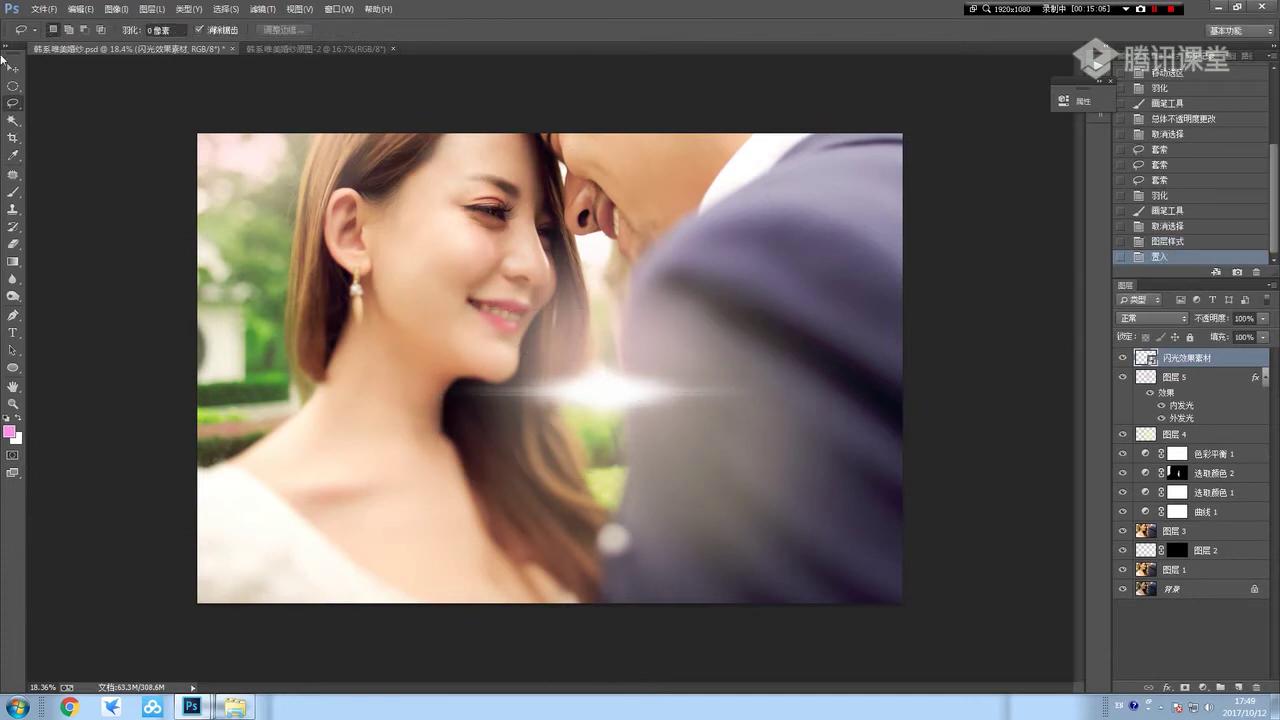
Nudge the flare streak with Move and Free Transform until it sits just below the woman's chin.
{"action": "left_click_drag", "start_coordinate": [609, 389], "coordinate": [604, 392]}
{"action": "key", "text": "l"}
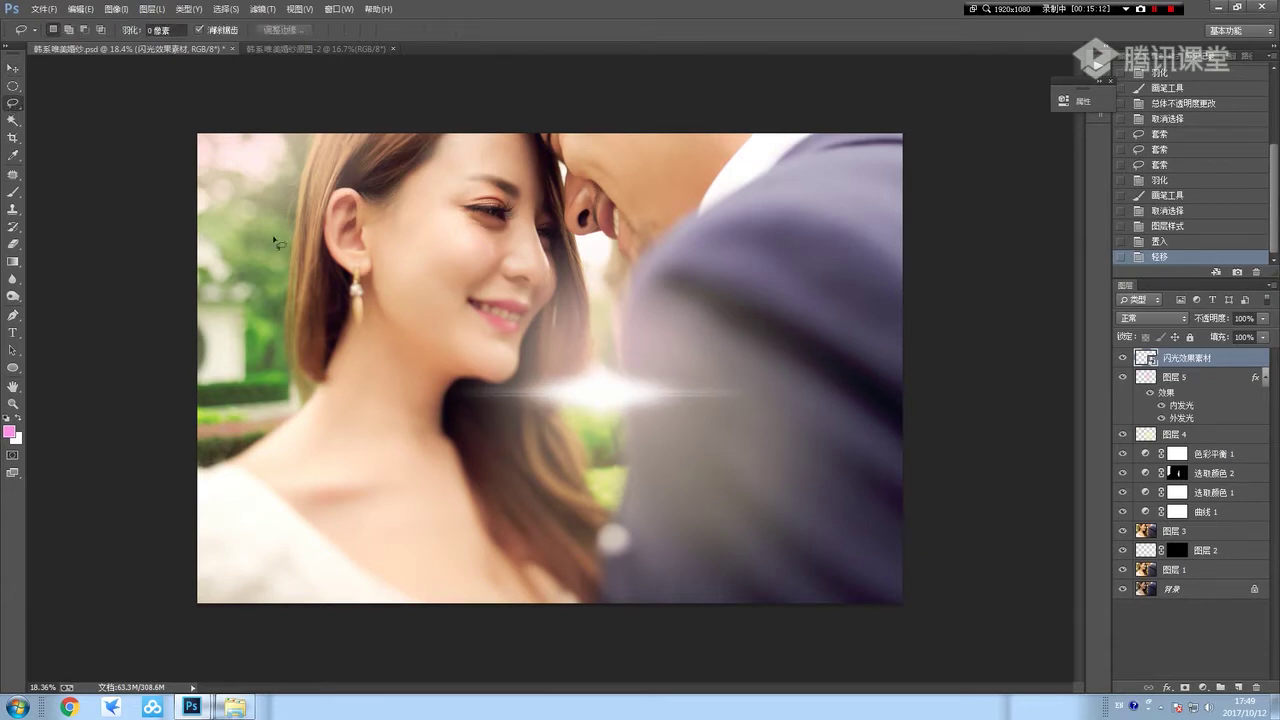
{"action": "right_click", "coordinate": [583, 381]}
{"action": "left_click", "coordinate": [648, 545]}
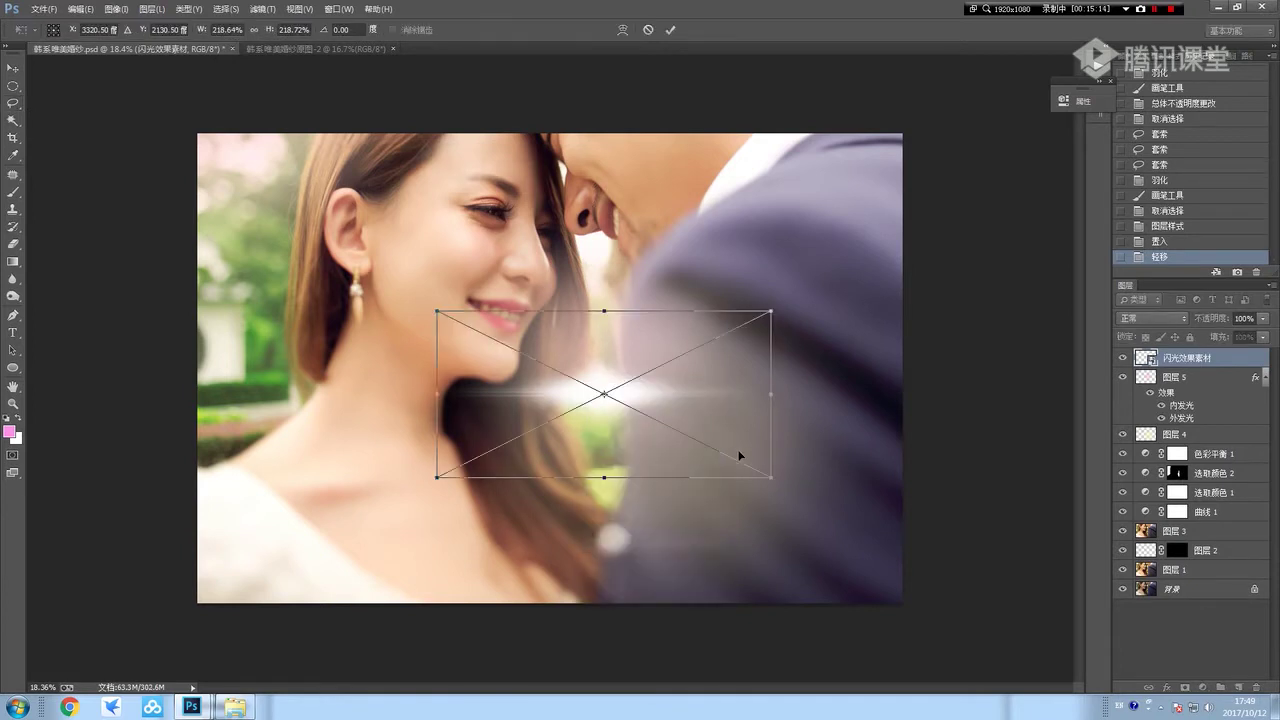
{"action": "left_click_drag", "start_coordinate": [752, 430], "coordinate": [720, 402]}
{"action": "key", "text": "Return"}
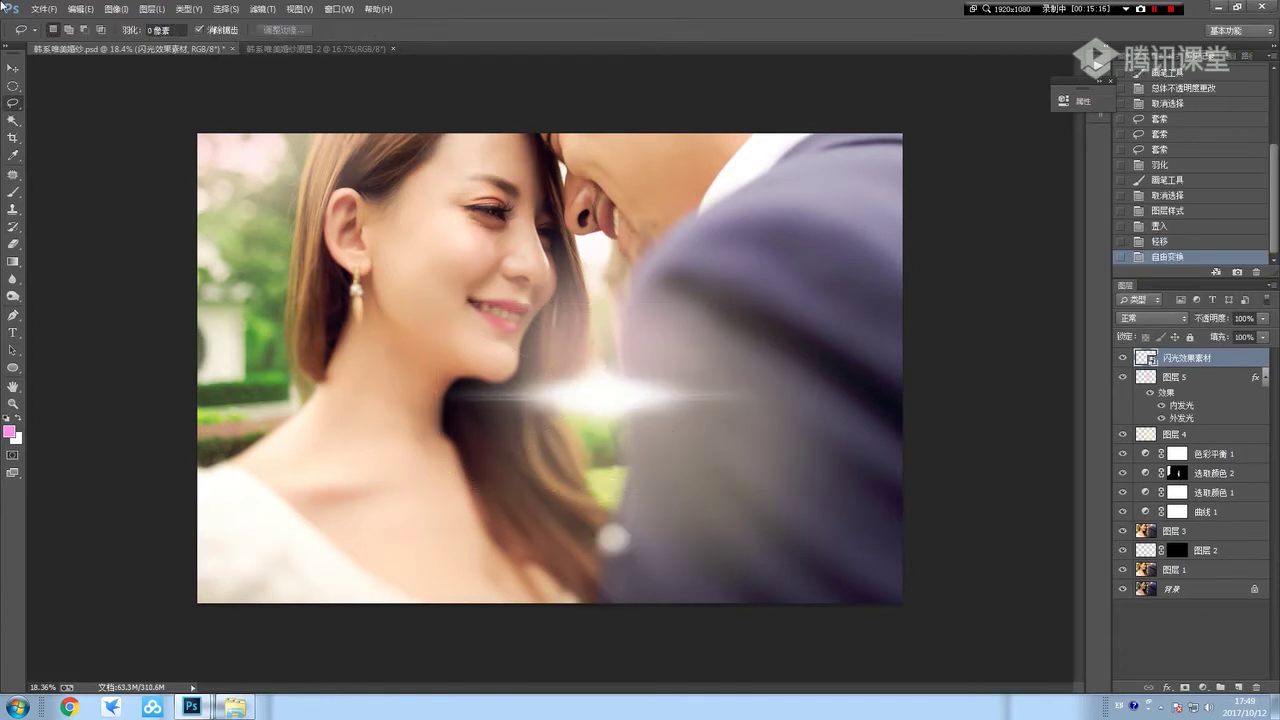
{"action": "left_click_drag", "start_coordinate": [626, 397], "coordinate": [612, 393]}
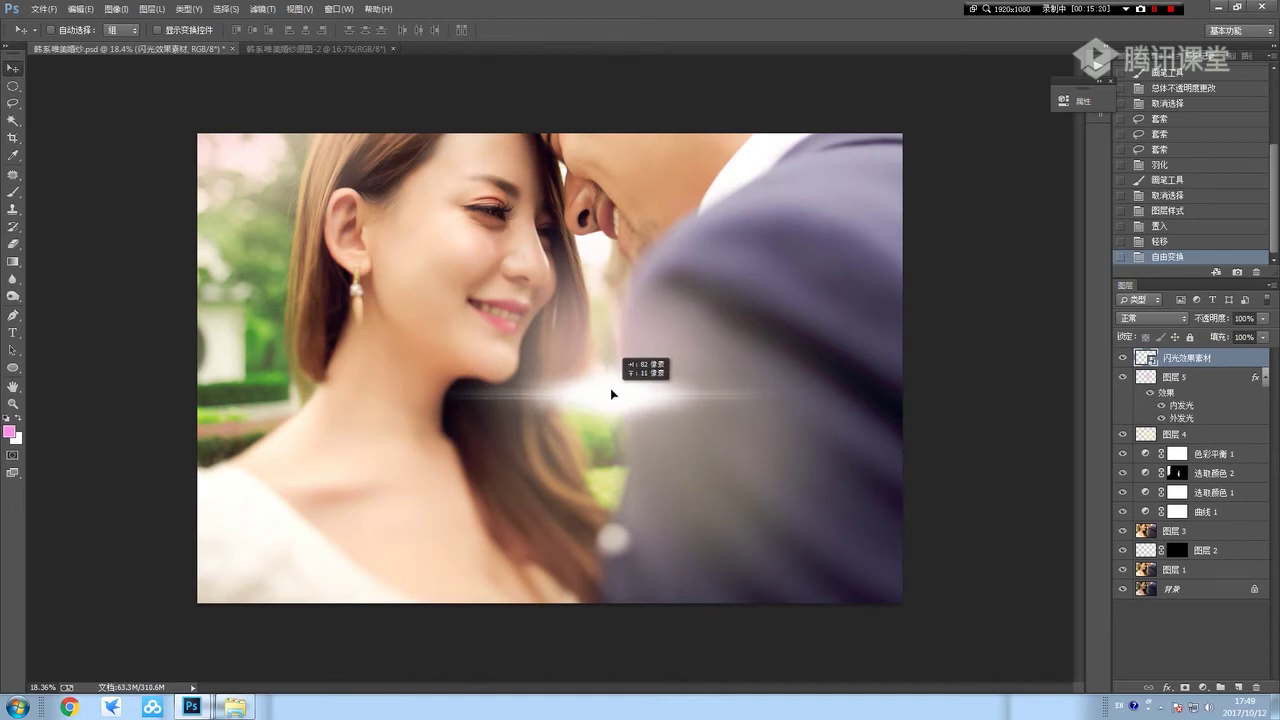
{"action": "left_click_drag", "start_coordinate": [611, 388], "coordinate": [621, 385]}
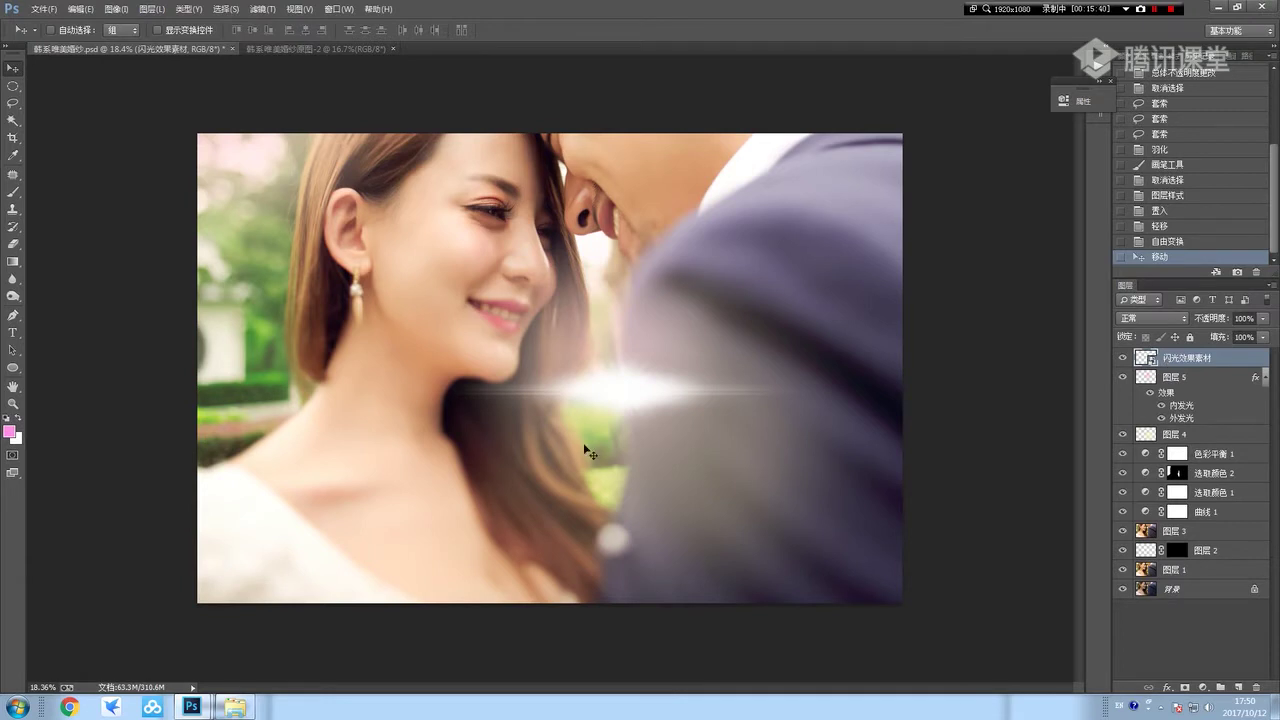
Add a Solid Color fill layer in pale yellow #fcf999 above the flare layer.
{"action": "left_click", "coordinate": [1203, 688]}
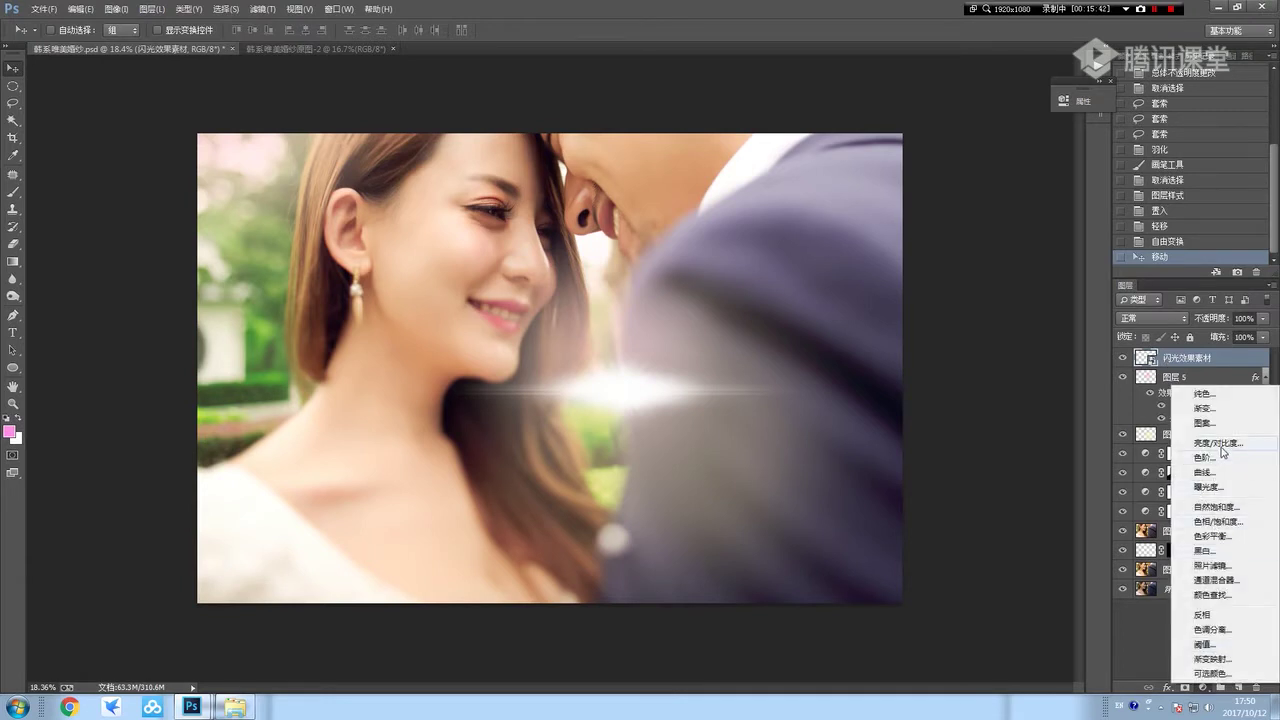
{"action": "left_click", "coordinate": [1219, 395]}
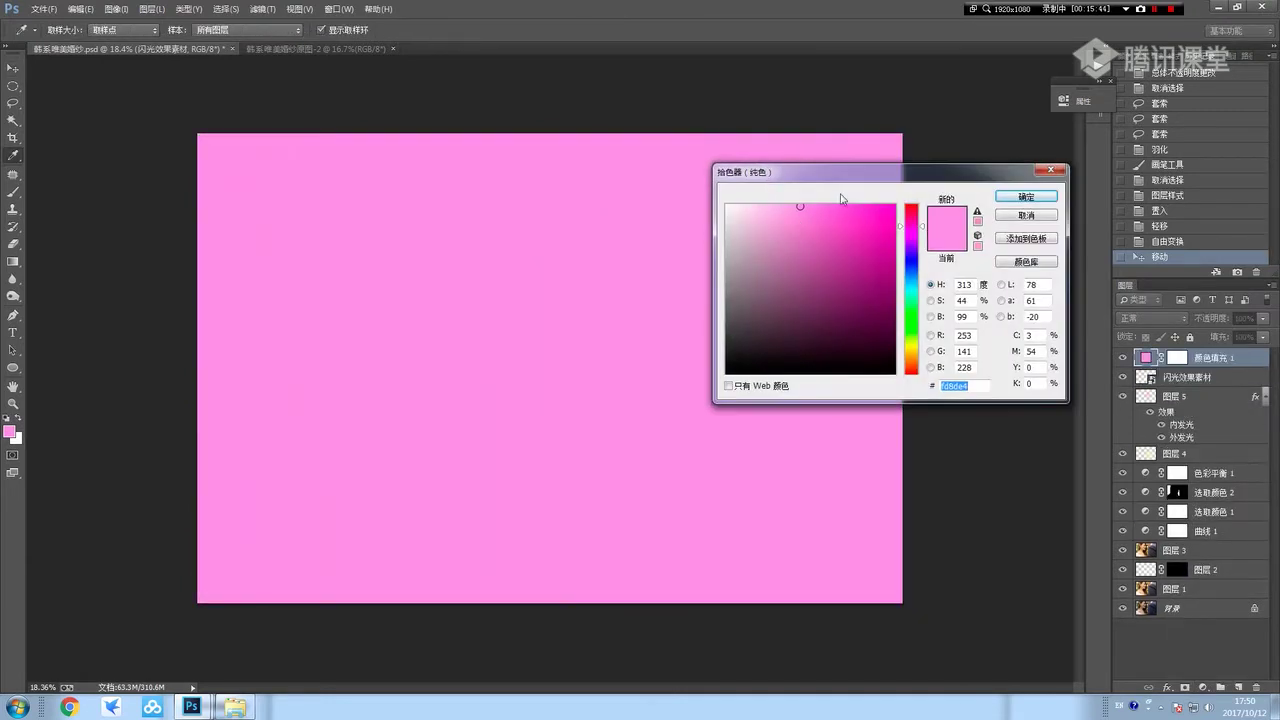
{"action": "left_click", "coordinate": [912, 346]}
{"action": "left_click", "coordinate": [786, 209]}
{"action": "left_click_drag", "start_coordinate": [786, 209], "coordinate": [792, 208]}
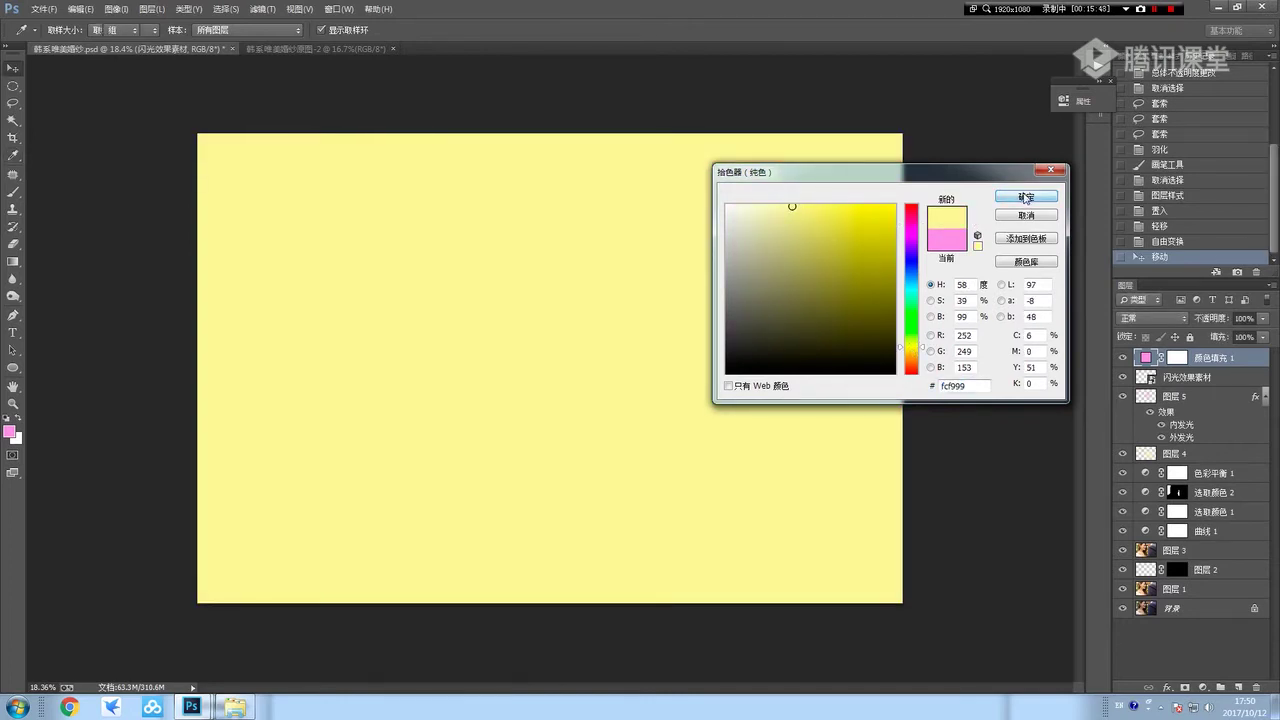
{"action": "left_click", "coordinate": [1026, 197]}
{"action": "left_click", "coordinate": [1147, 320]}
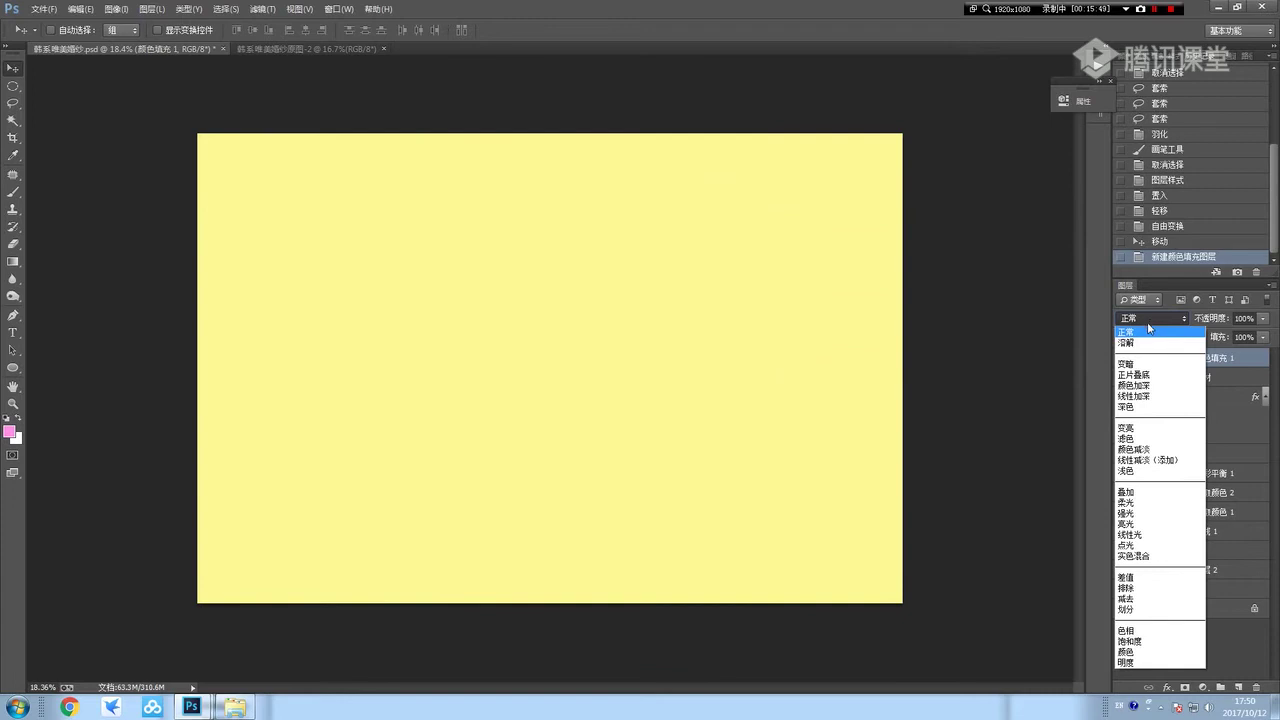
Set the yellow fill layer to Multiply and its opacity to 20%, trying 10% first.
{"action": "left_click", "coordinate": [1133, 374]}
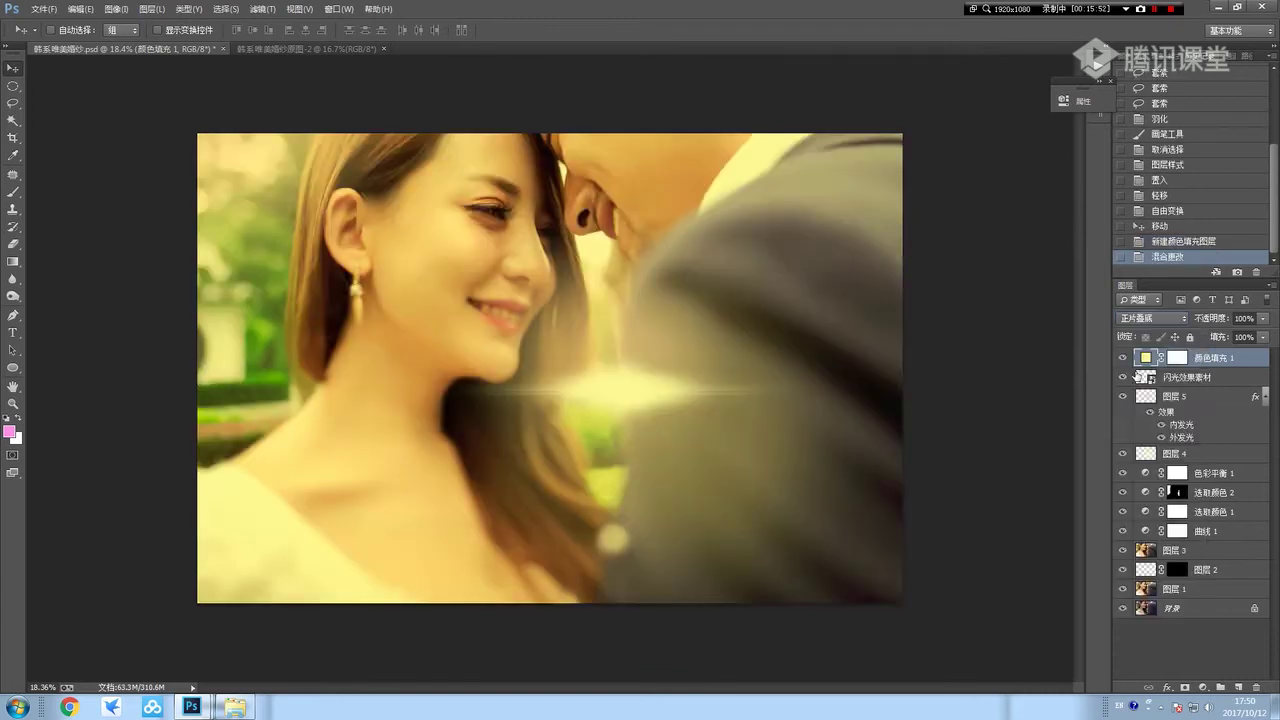
{"action": "left_click", "coordinate": [1263, 319]}
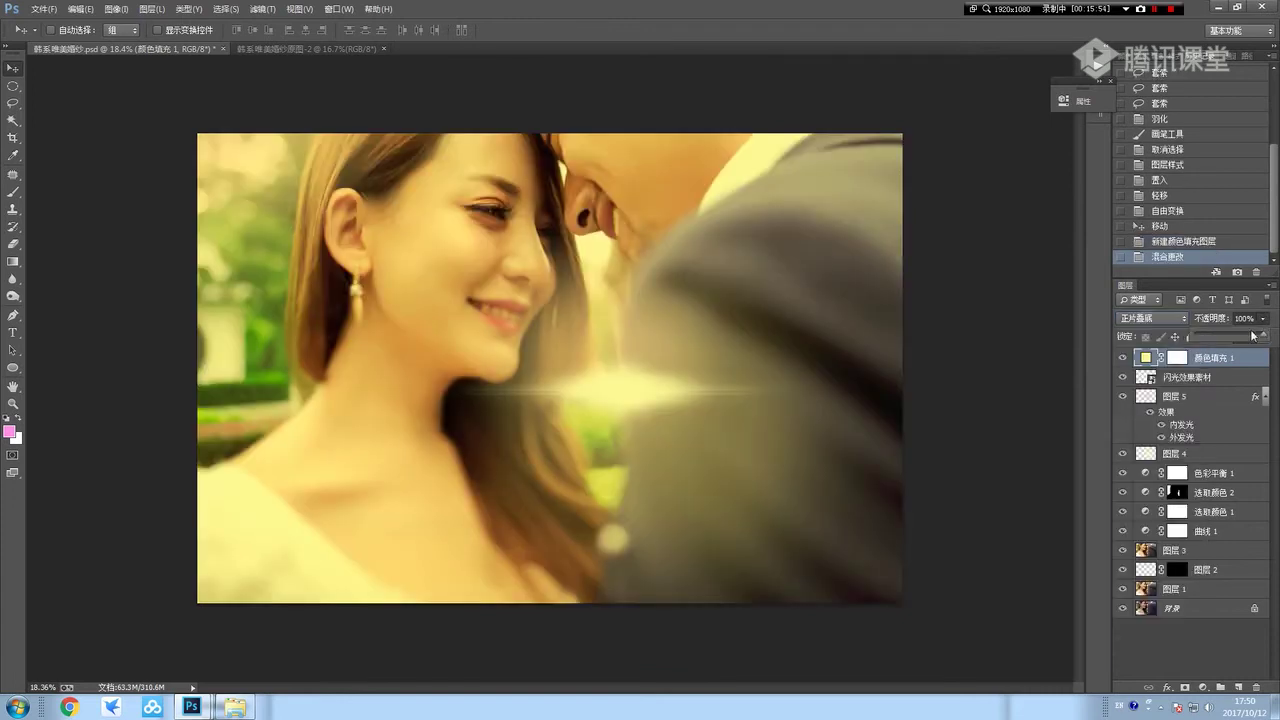
{"action": "left_click_drag", "start_coordinate": [1210, 338], "coordinate": [1198, 344]}
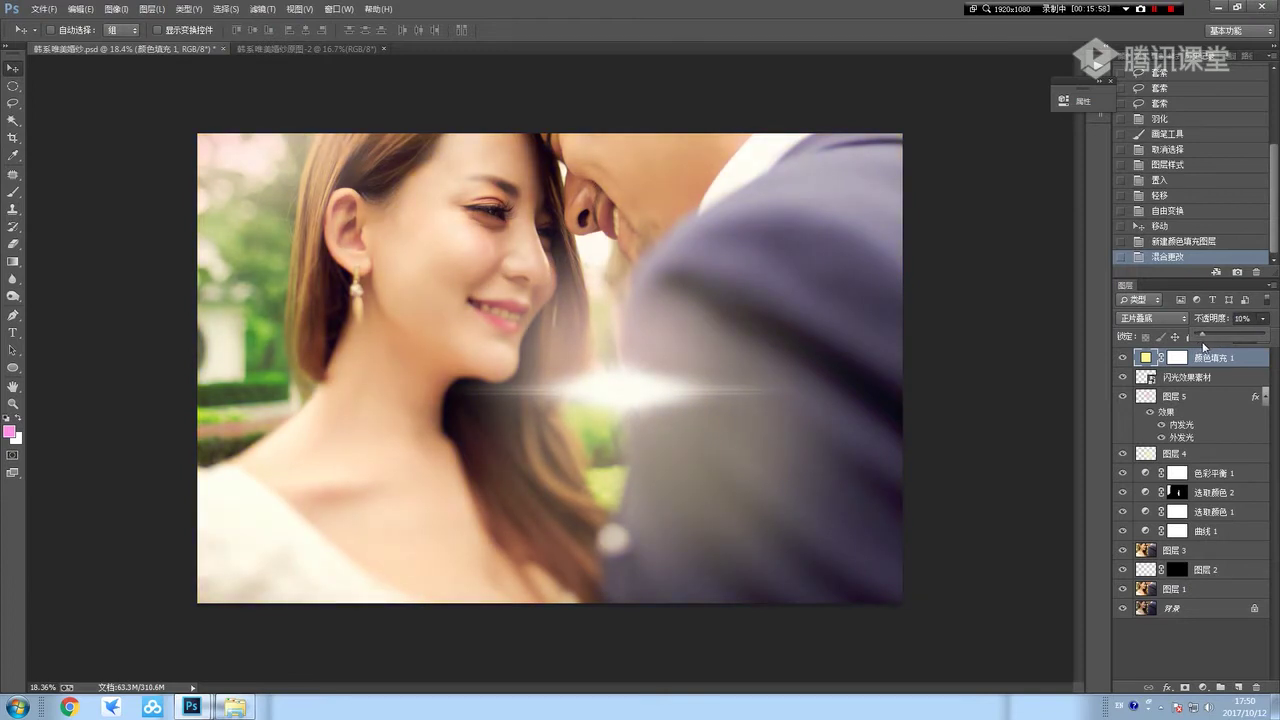
{"action": "left_click_drag", "start_coordinate": [1204, 346], "coordinate": [1204, 346]}
{"action": "key", "text": "Return"}
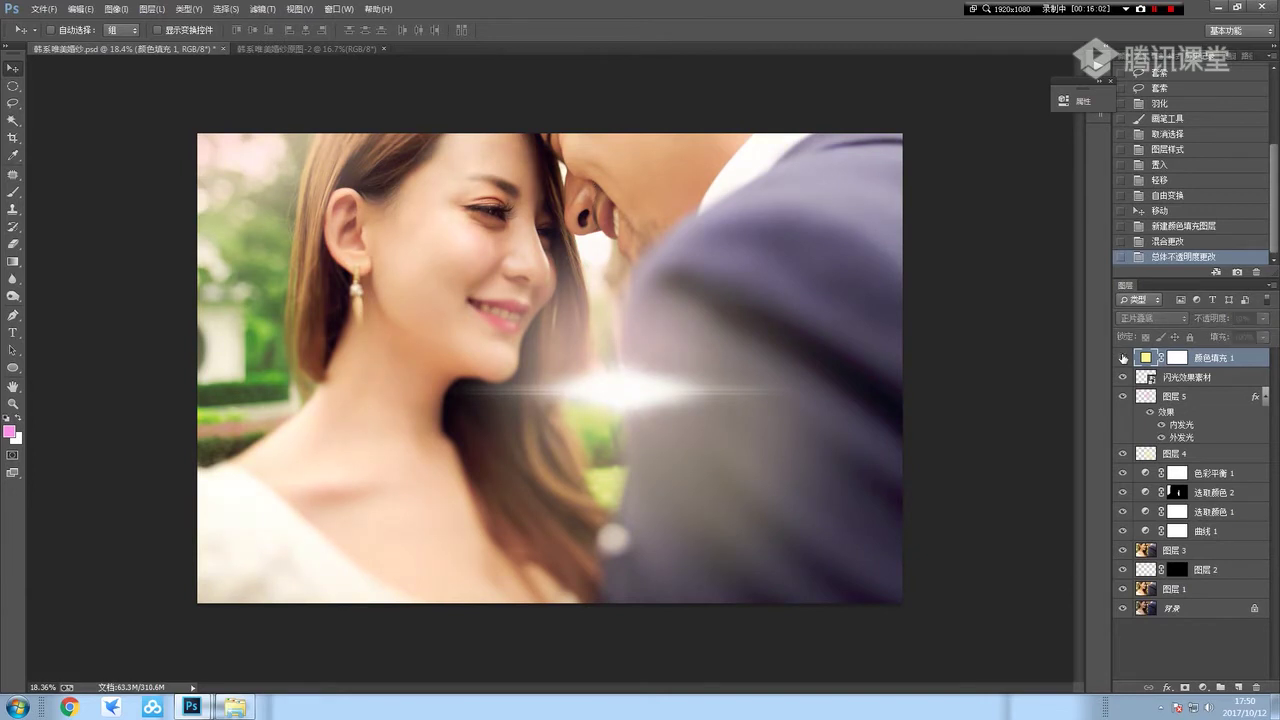
{"action": "left_click", "coordinate": [1262, 318]}
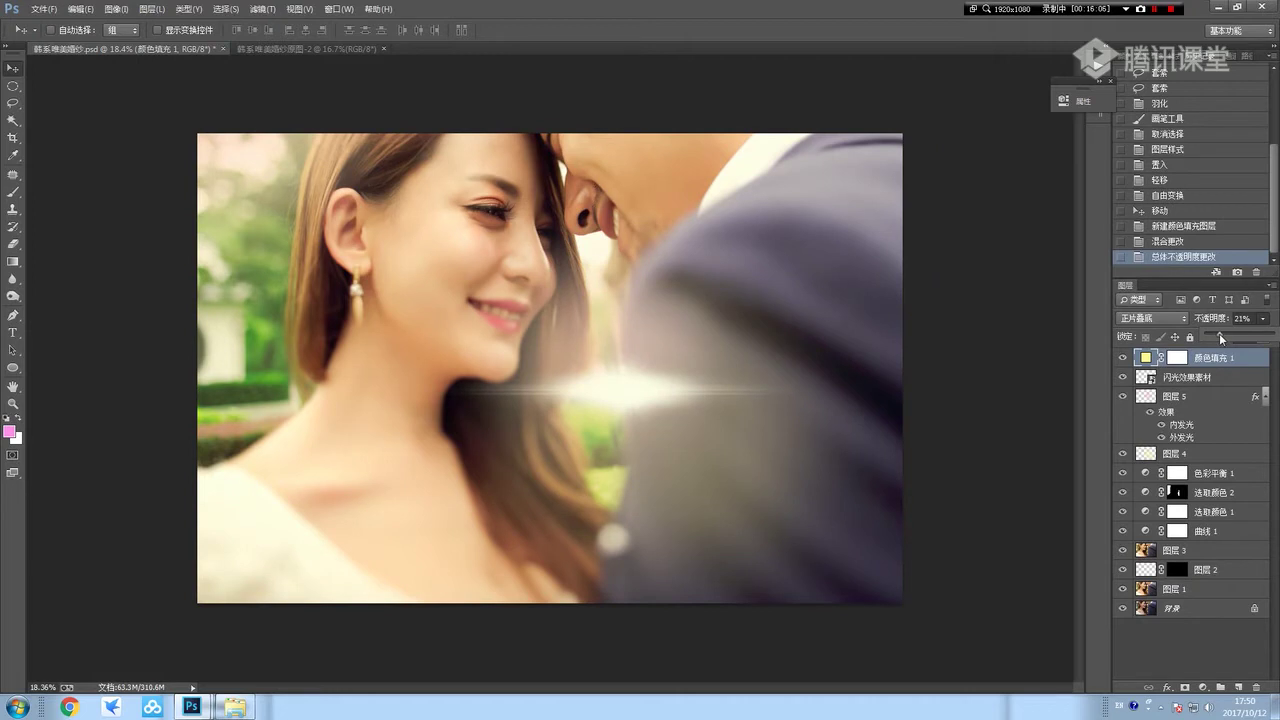
{"action": "left_click_drag", "start_coordinate": [1219, 333], "coordinate": [1218, 333]}
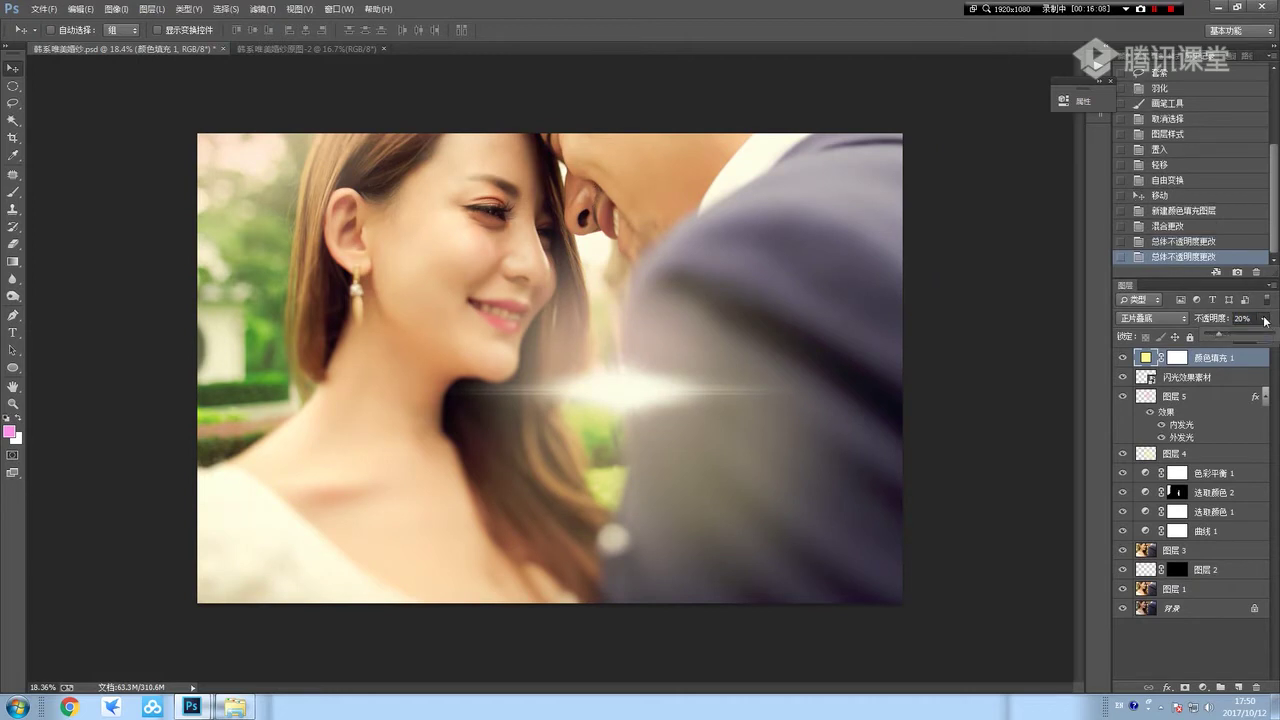
{"action": "left_click", "coordinate": [1120, 357]}
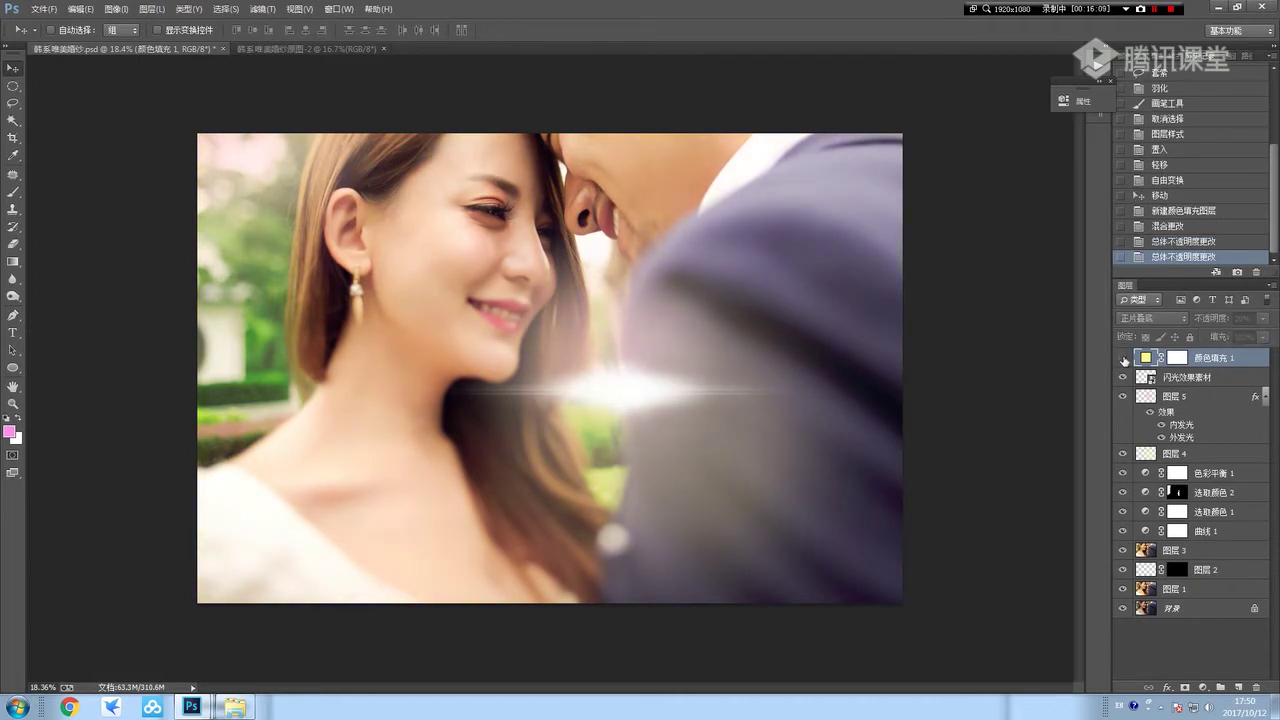
{"action": "left_click", "coordinate": [1122, 358]}
Switch the yellow fill layer's blend mode from Multiply to Screen.
{"action": "left_click", "coordinate": [1122, 358]}
{"action": "left_click", "coordinate": [1122, 358]}
{"action": "left_click", "coordinate": [1122, 358]}
{"action": "left_click", "coordinate": [1122, 358]}
{"action": "left_click", "coordinate": [1122, 358]}
{"action": "left_click", "coordinate": [1134, 318]}
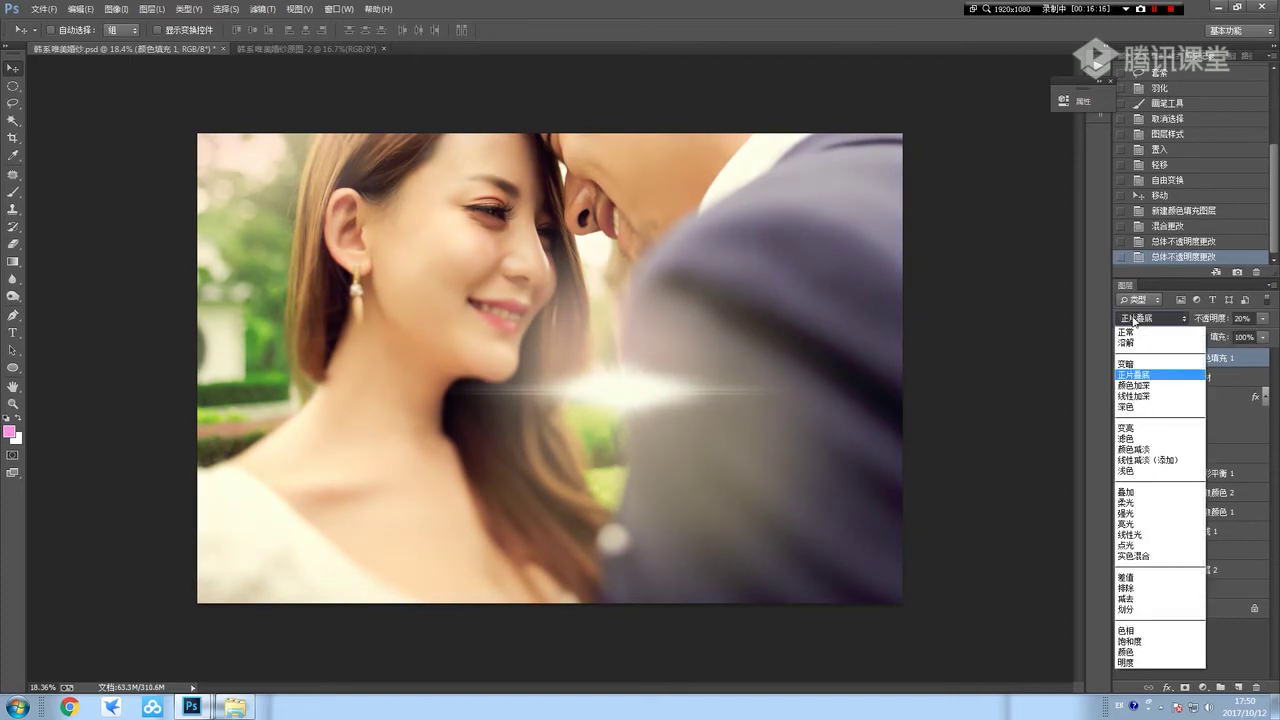
{"action": "left_click", "coordinate": [1140, 440]}
Toggle the tint layer's visibility to compare the Screen result against the plain photo.
{"action": "left_click", "coordinate": [1122, 358]}
{"action": "left_click", "coordinate": [1122, 358]}
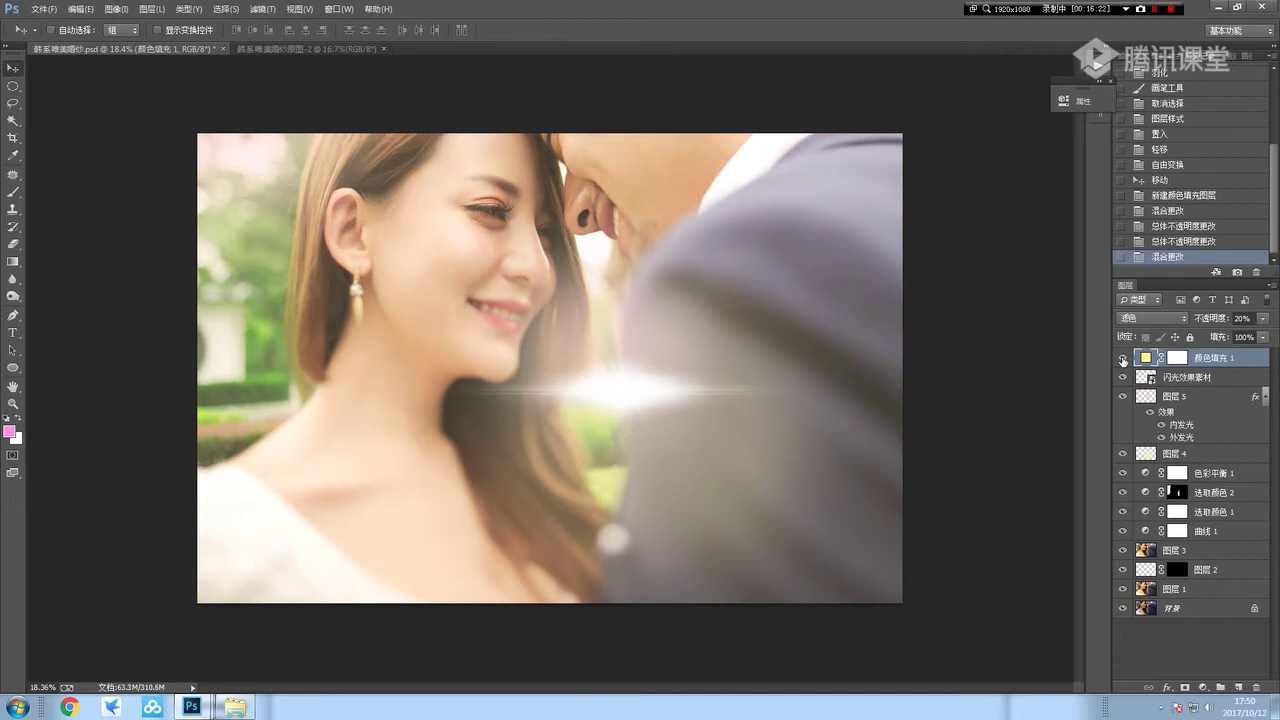
{"action": "left_click", "coordinate": [1122, 358]}
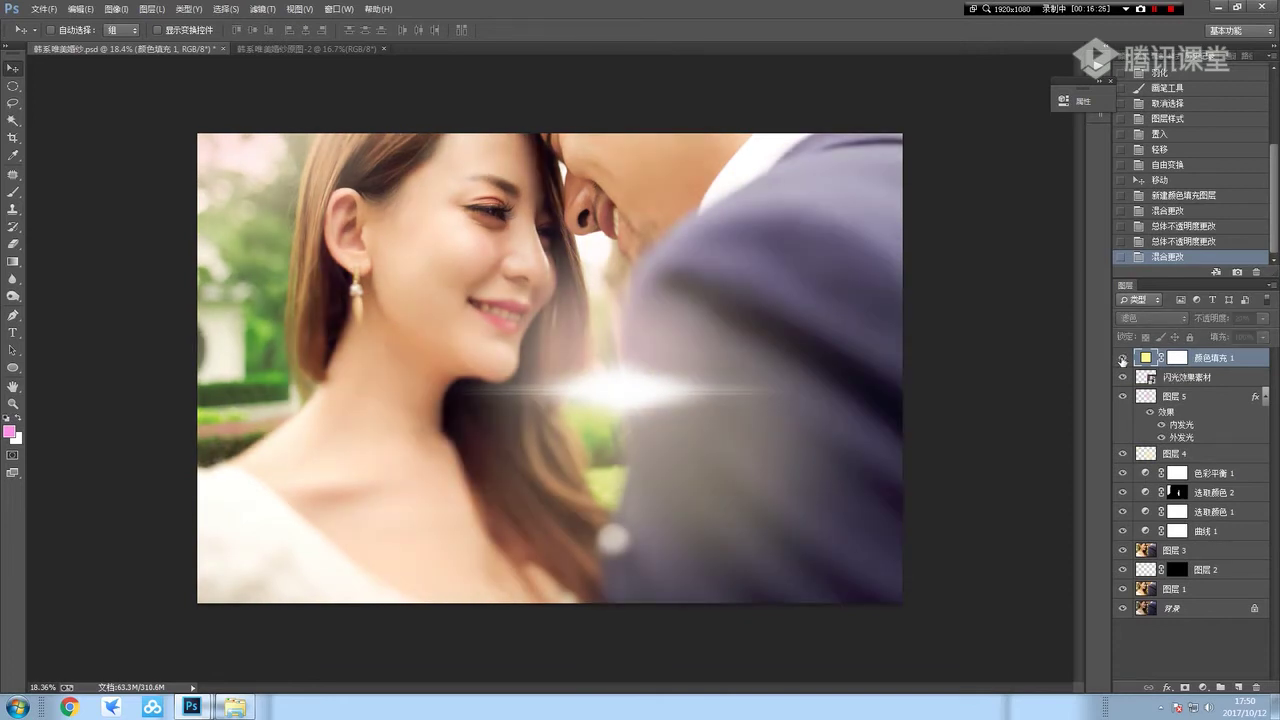
{"action": "left_click", "coordinate": [1122, 358]}
{"action": "left_click", "coordinate": [1122, 358]}
{"action": "left_click", "coordinate": [1122, 358]}
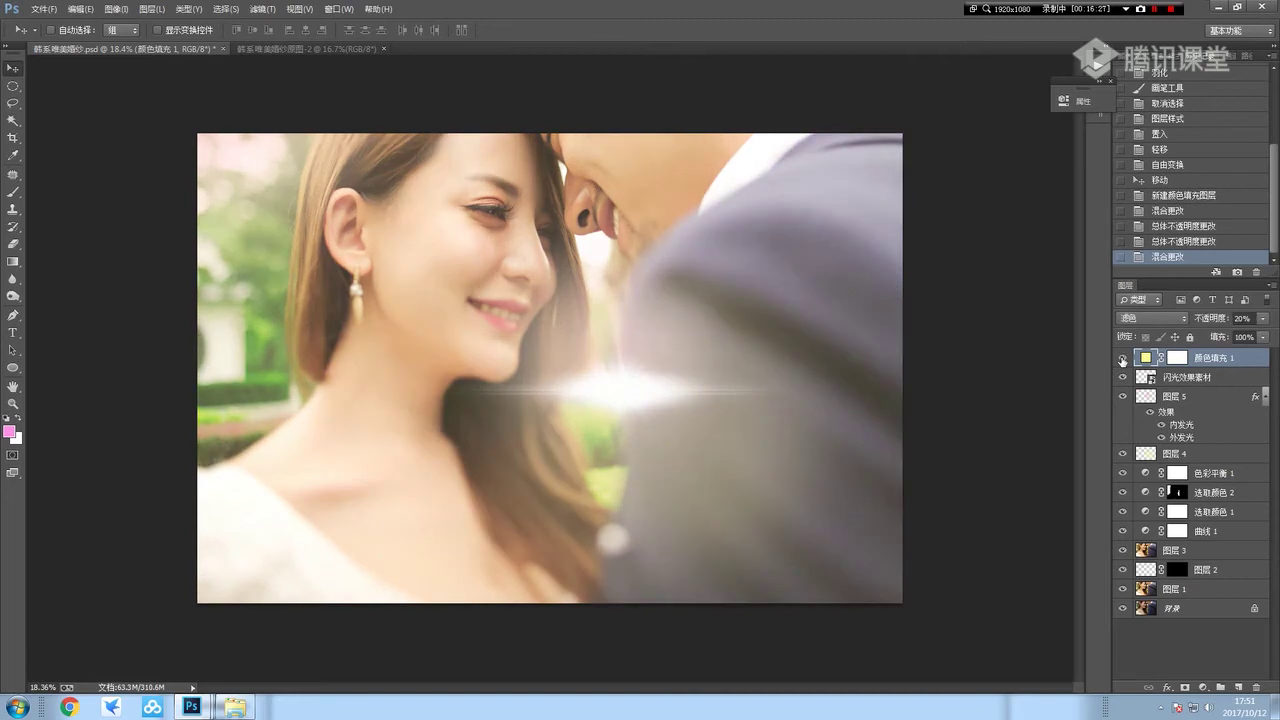
{"action": "left_click", "coordinate": [1122, 358]}
Lower the fill layer's opacity from 20% to 9% and compare with and without it.
{"action": "left_click", "coordinate": [1264, 320]}
{"action": "left_click_drag", "start_coordinate": [1218, 334], "coordinate": [1209, 334]}
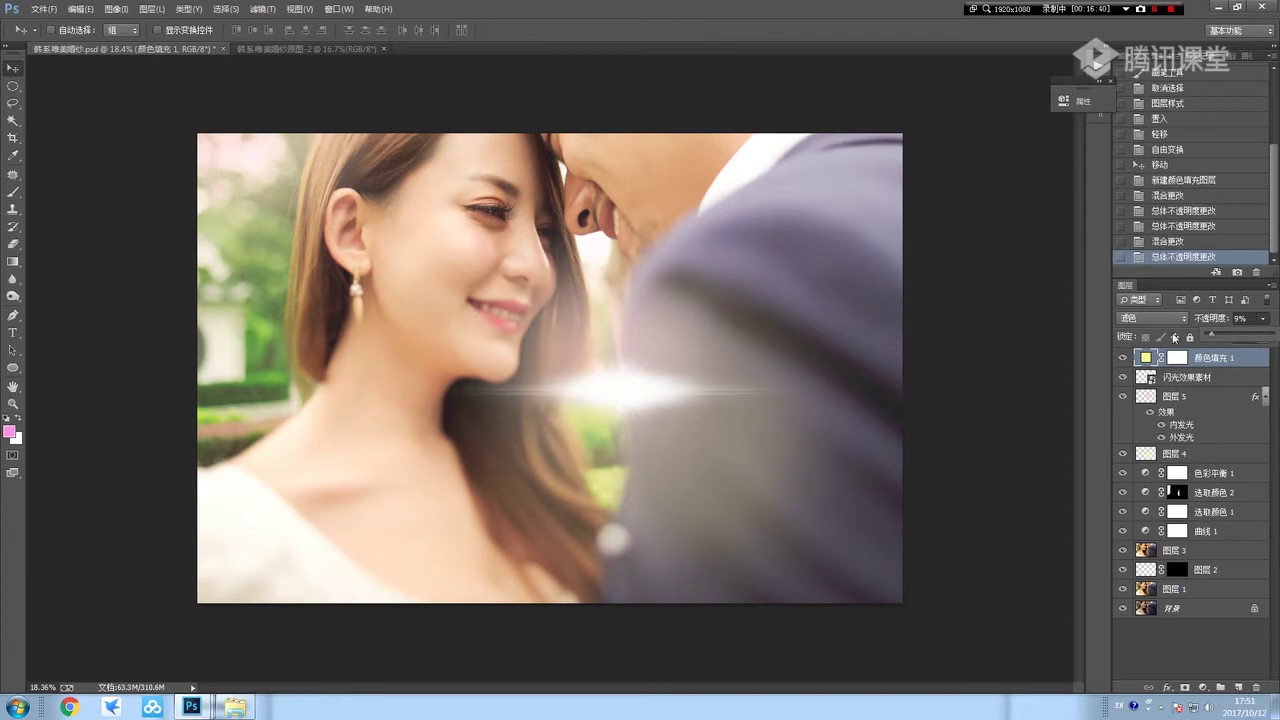
{"action": "left_click", "coordinate": [1122, 358]}
{"action": "left_click", "coordinate": [1122, 358]}
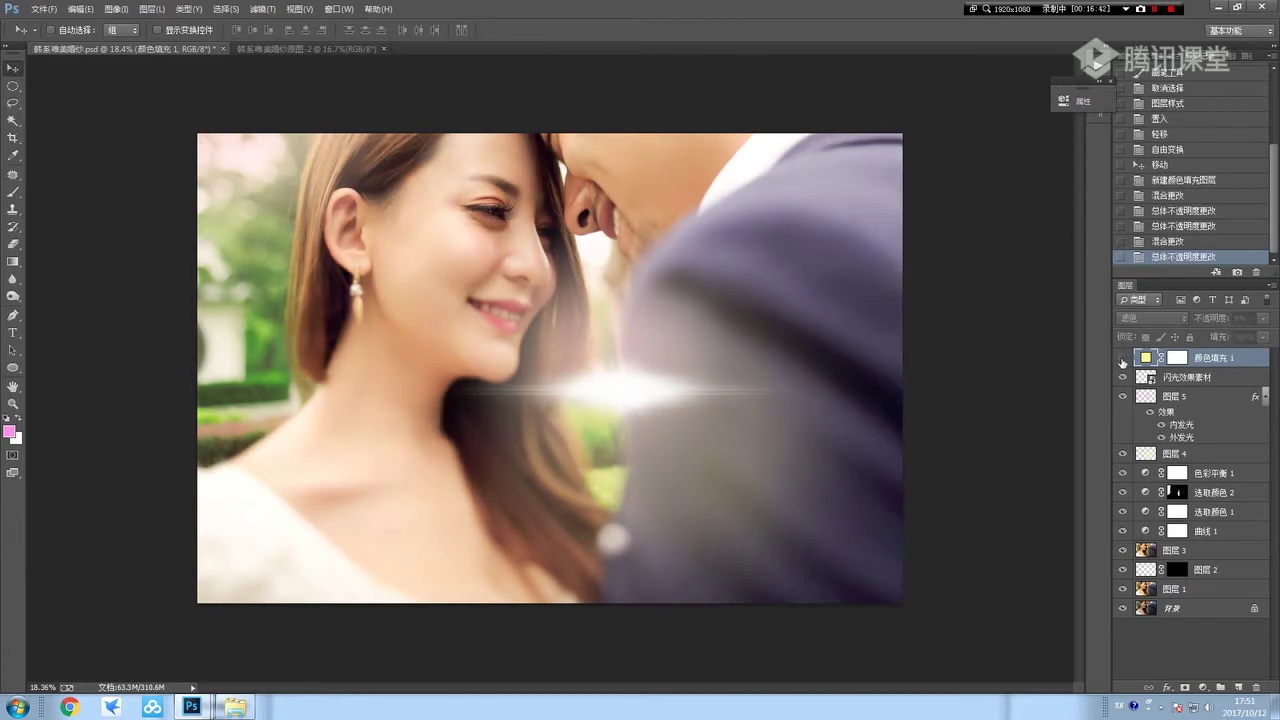
{"action": "left_click", "coordinate": [1122, 358]}
{"action": "left_click", "coordinate": [1122, 358]}
{"action": "left_click", "coordinate": [1122, 358]}
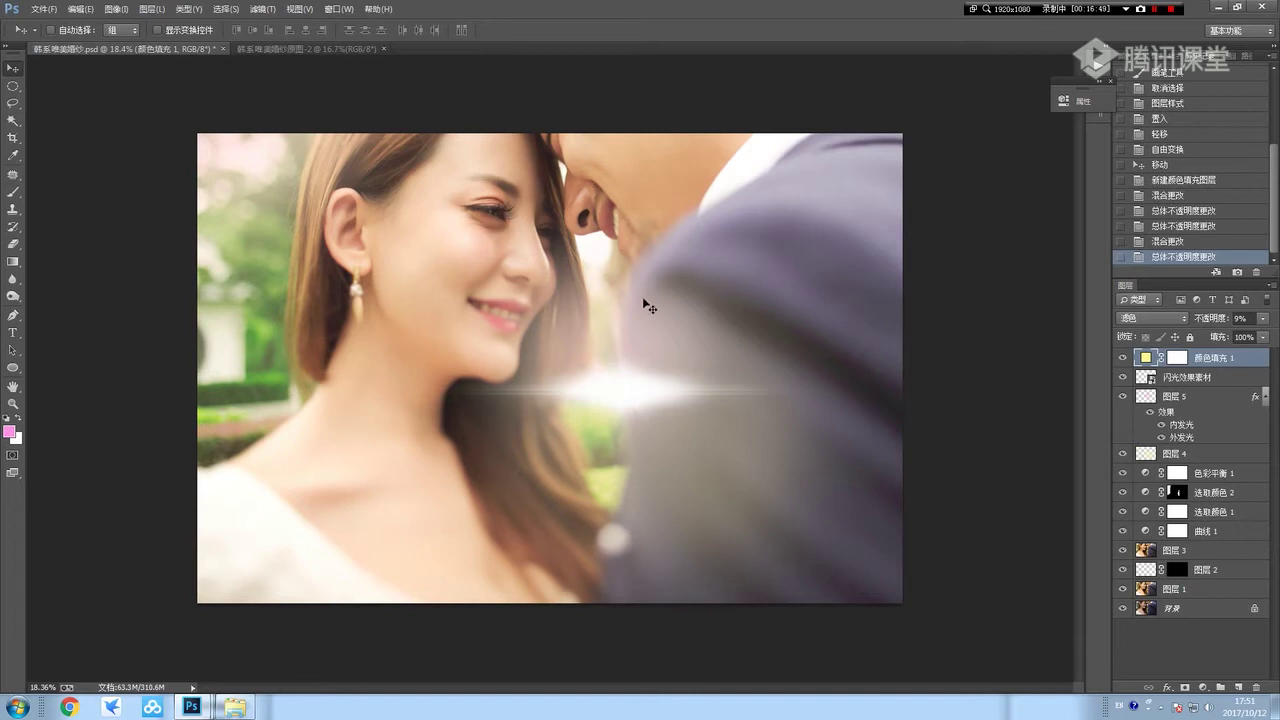
Place 文字素材.png onto the photo, enlarged and moved toward the lower right.
{"action": "left_click", "coordinate": [234, 707]}
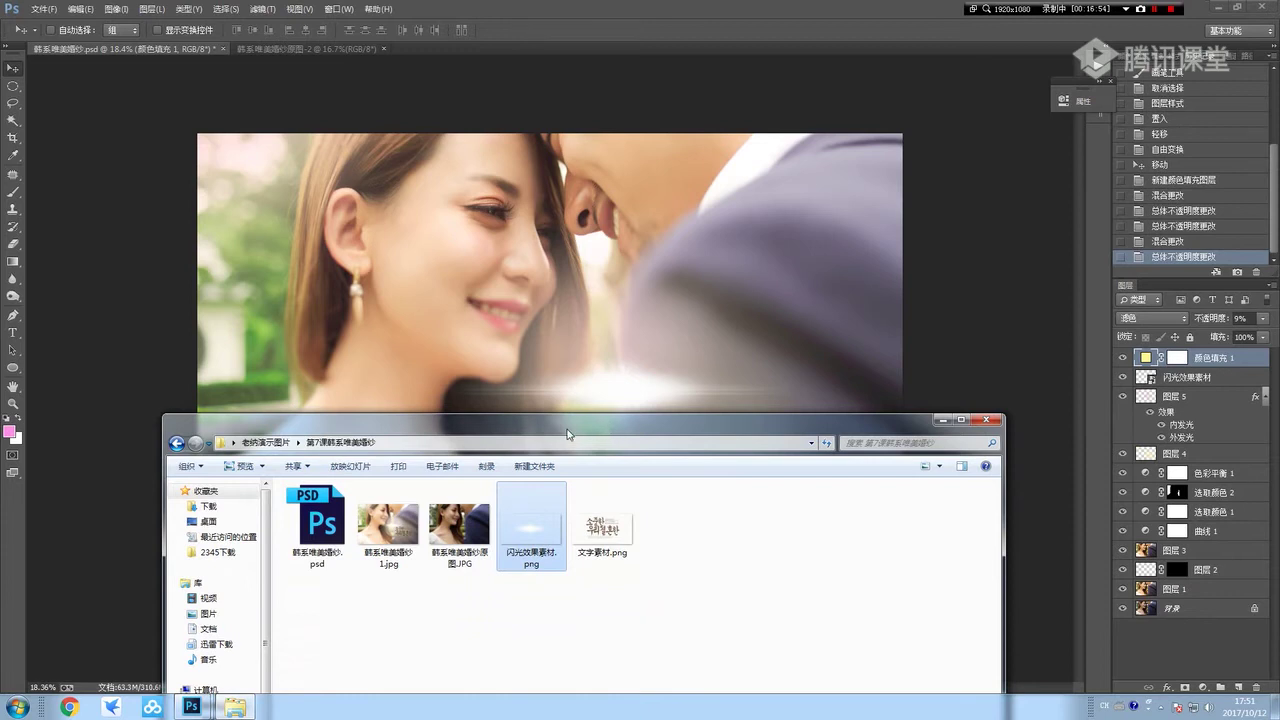
{"action": "left_click_drag", "start_coordinate": [602, 522], "coordinate": [575, 299]}
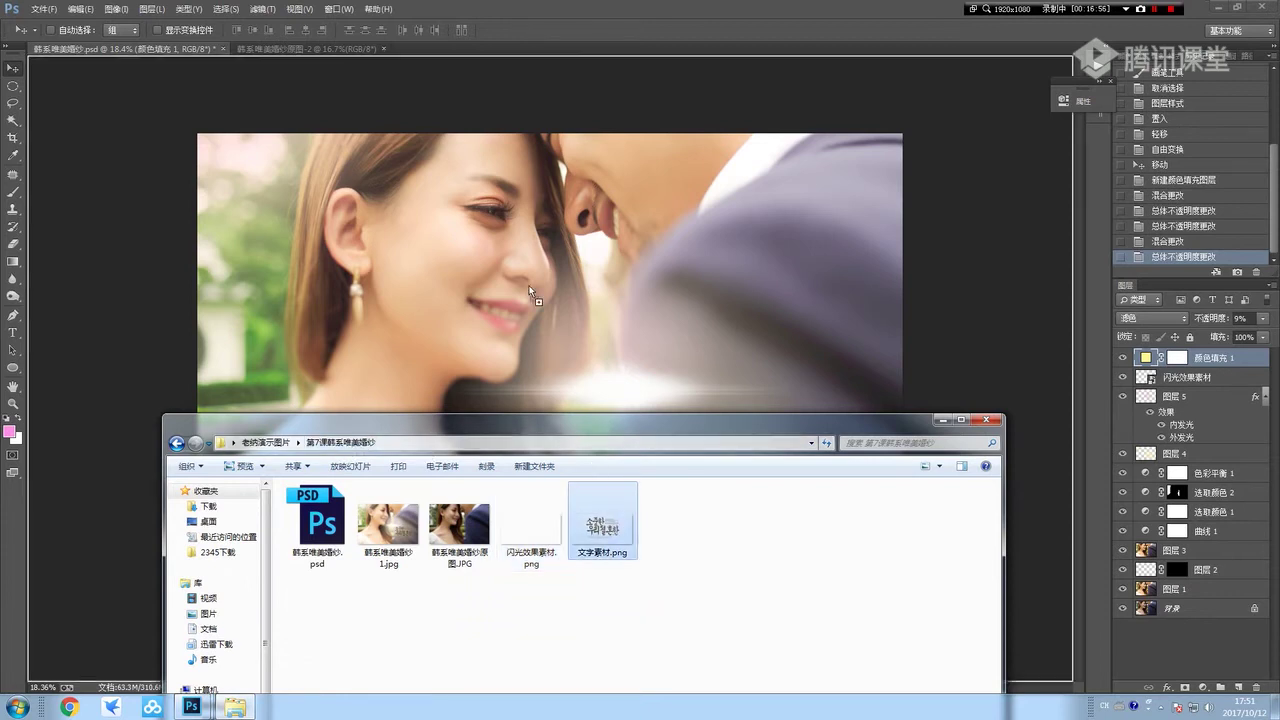
{"action": "left_click_drag", "start_coordinate": [571, 358], "coordinate": [702, 467]}
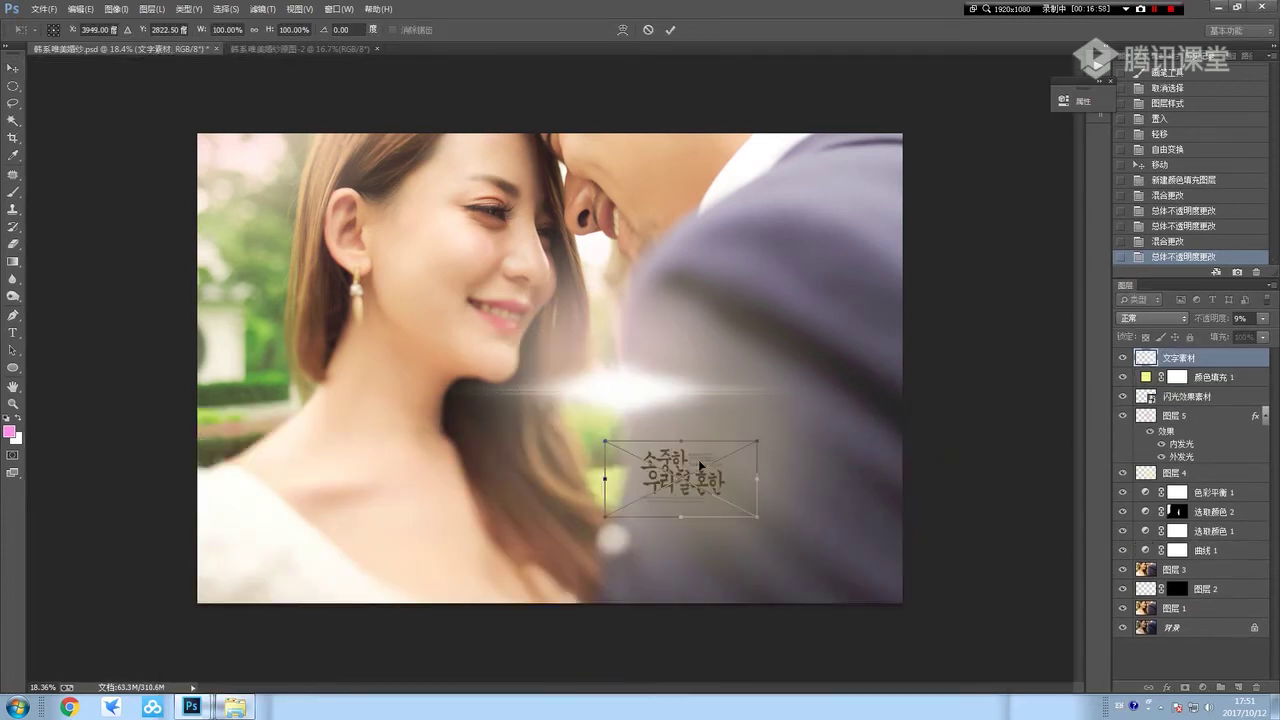
{"action": "mouse_move", "coordinate": [757, 515]}
{"action": "left_mouse_down"}
{"action": "mouse_move", "coordinate": [849, 582]}
{"action": "mouse_move", "coordinate": [890, 590]}
{"action": "left_mouse_up"}
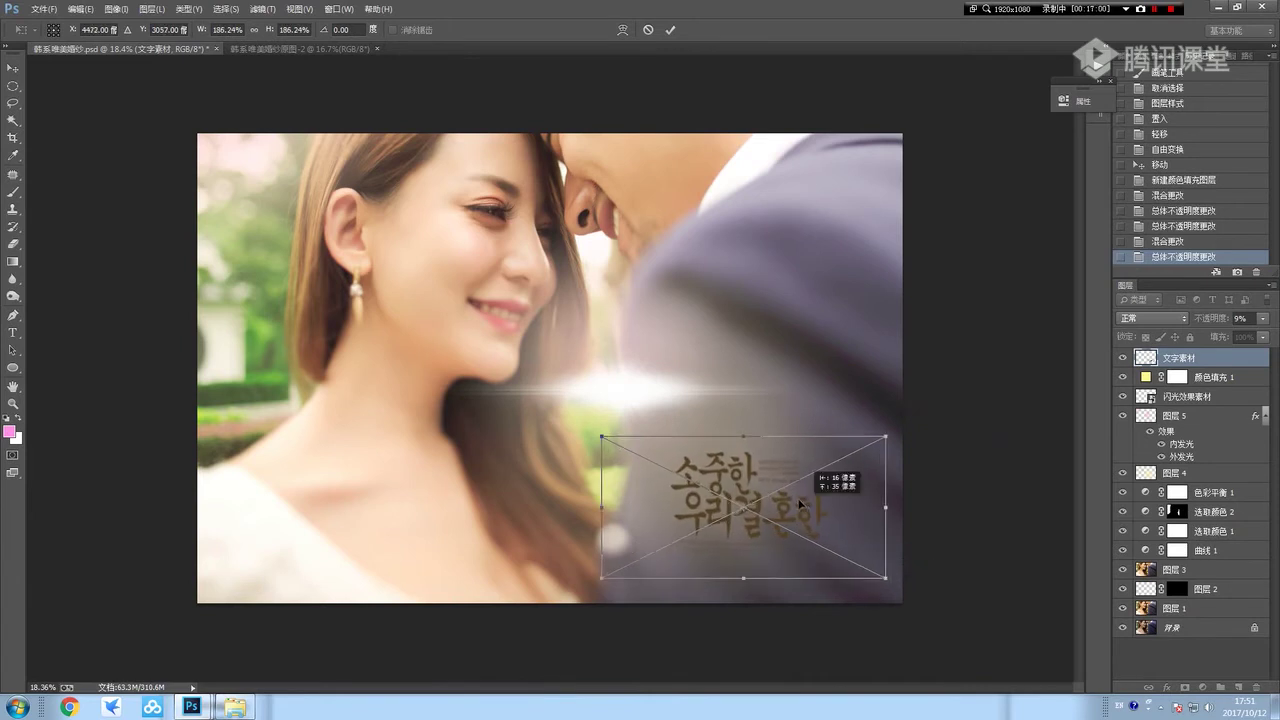
{"action": "left_click_drag", "start_coordinate": [825, 490], "coordinate": [800, 460]}
{"action": "key", "text": "Return"}
Enlarge the Korean title artwork further with Free Transform and commit it.
{"action": "right_click", "coordinate": [728, 455]}
{"action": "key", "text": "l"}
{"action": "right_click", "coordinate": [698, 432]}
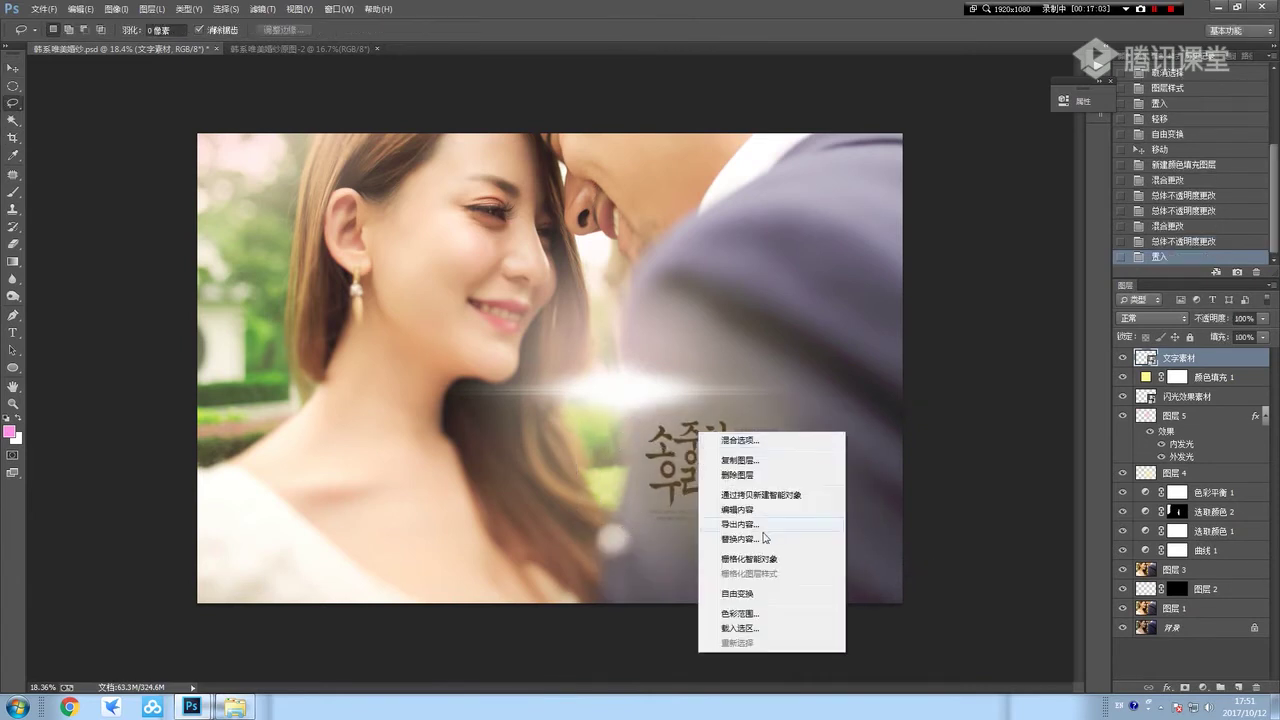
{"action": "left_click", "coordinate": [738, 593]}
{"action": "left_click_drag", "start_coordinate": [577, 556], "coordinate": [473, 599]}
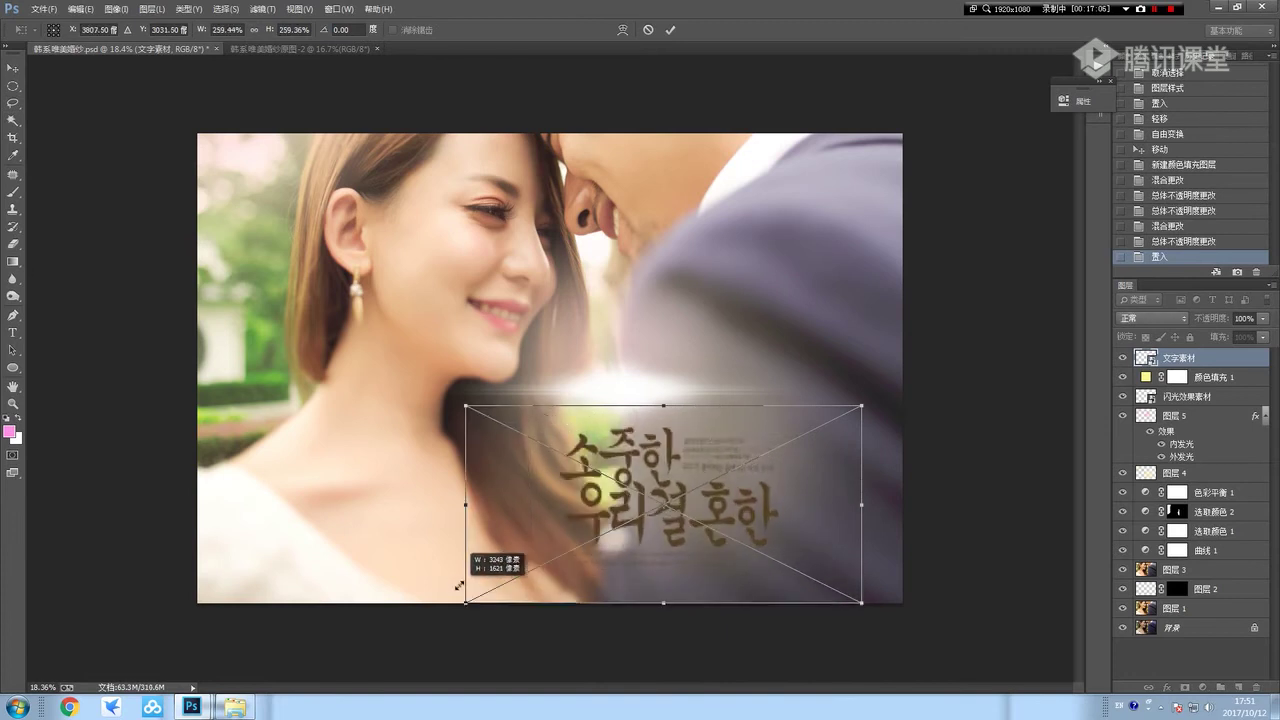
{"action": "left_click_drag", "start_coordinate": [770, 506], "coordinate": [822, 490]}
{"action": "key", "text": "Return"}
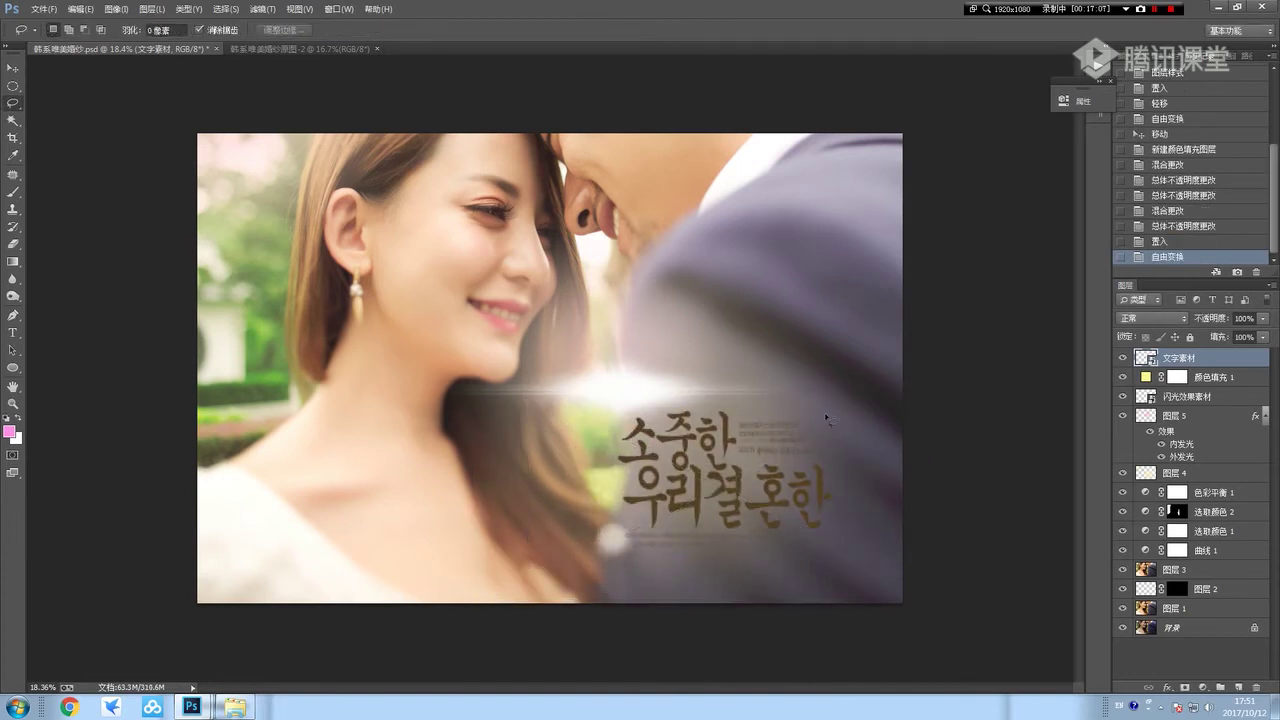
Nudge the title with the Move tool to sit right of centre below the streak.
{"action": "left_click", "coordinate": [14, 67]}
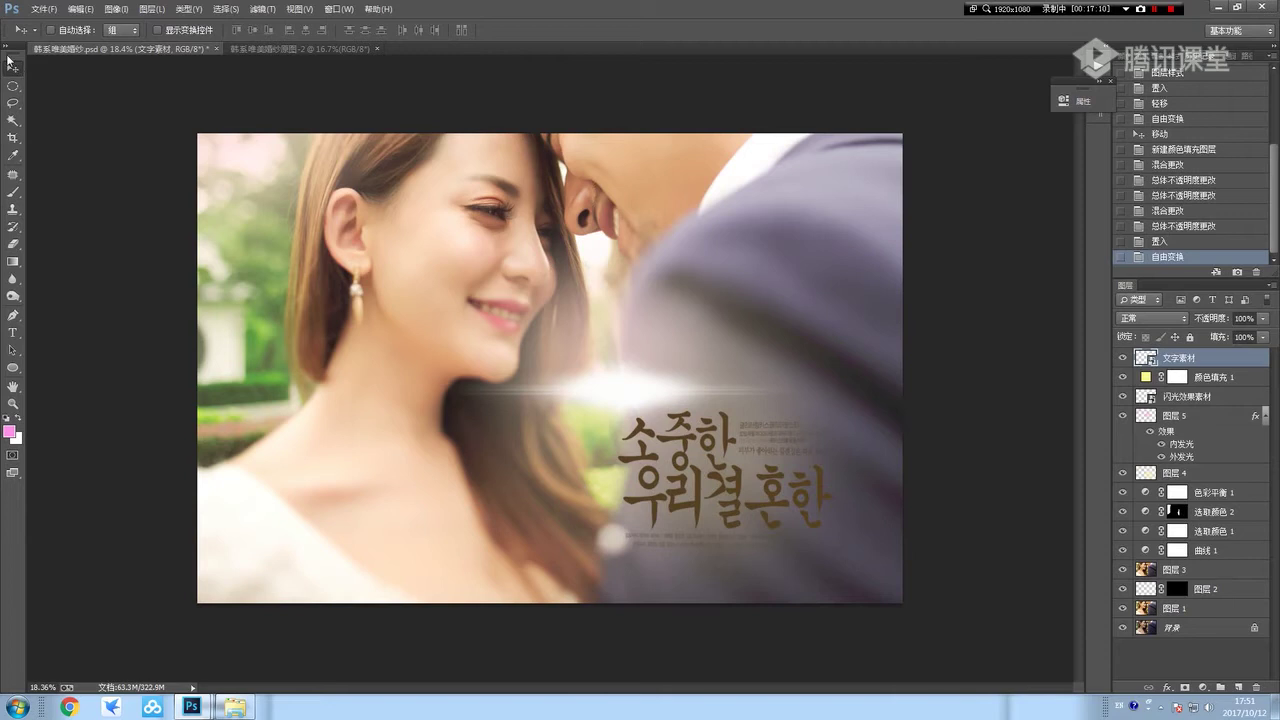
{"action": "key", "text": "Right"}
{"action": "key", "text": "Right"}
{"action": "key", "text": "Right"}
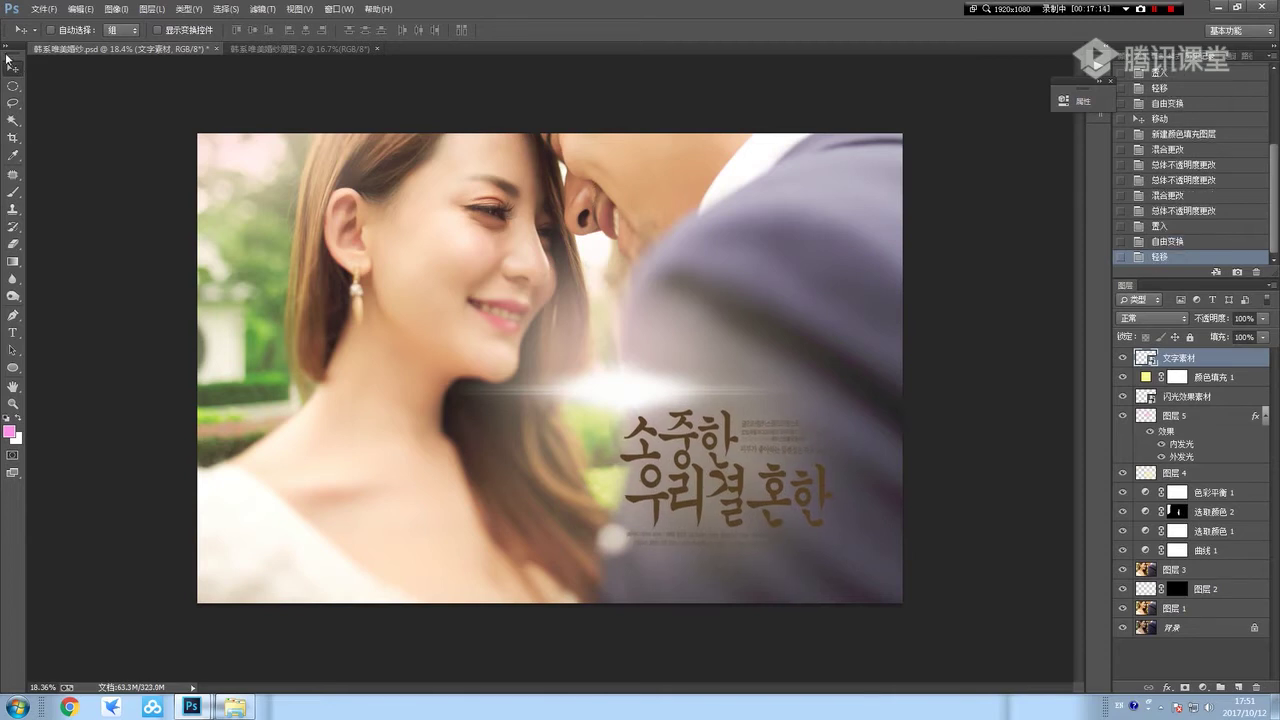
{"action": "left_click_drag", "start_coordinate": [744, 484], "coordinate": [736, 469]}
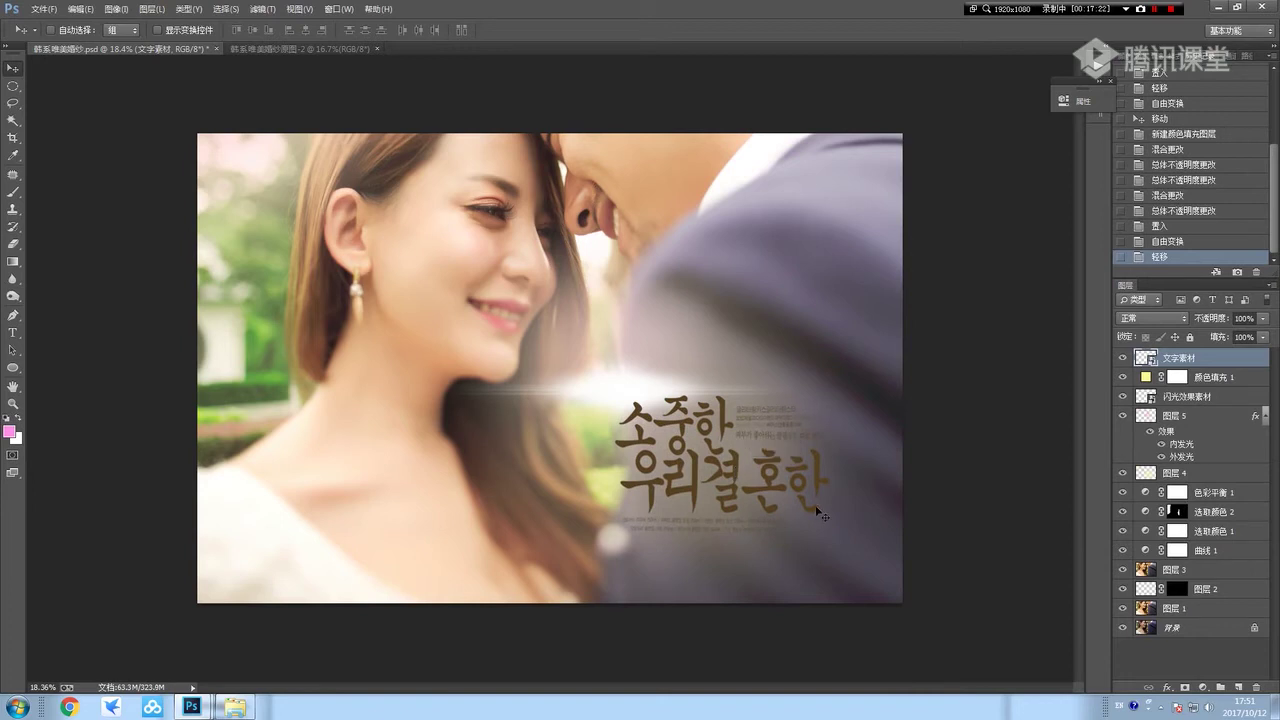
{"action": "left_click_drag", "start_coordinate": [737, 473], "coordinate": [740, 477]}
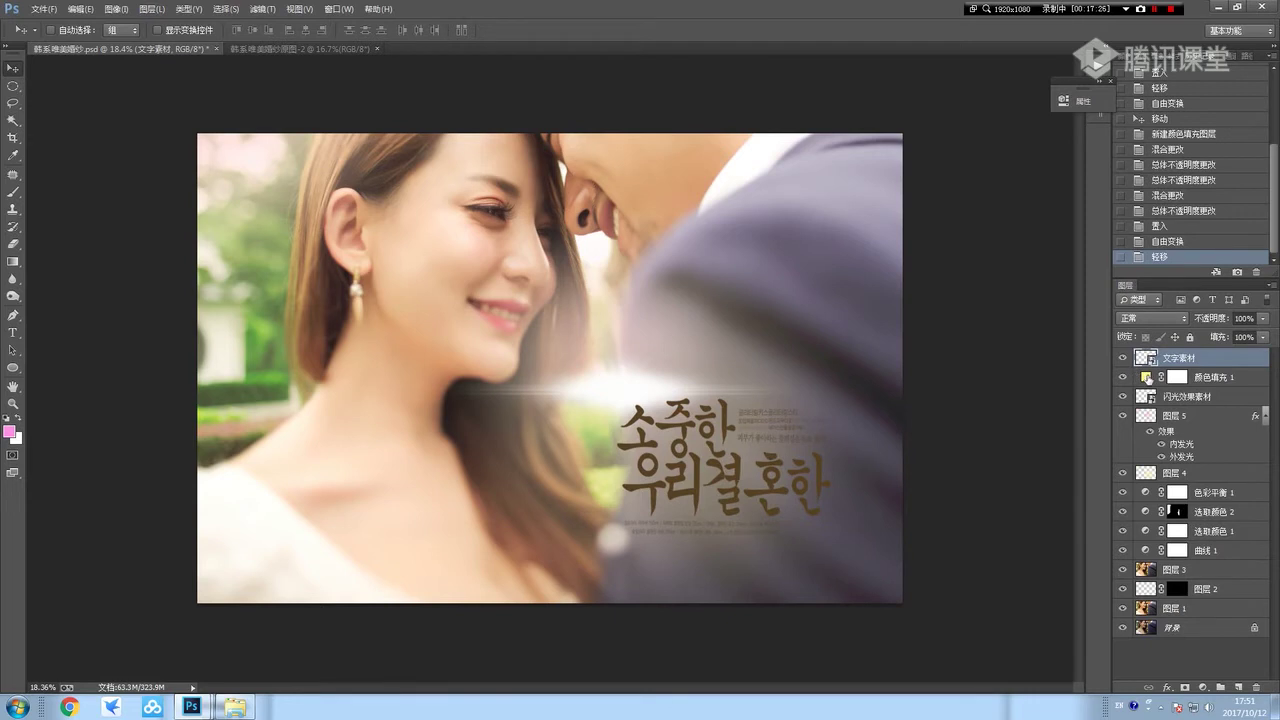
{"action": "left_click", "coordinate": [1124, 628], "text": "alt"}
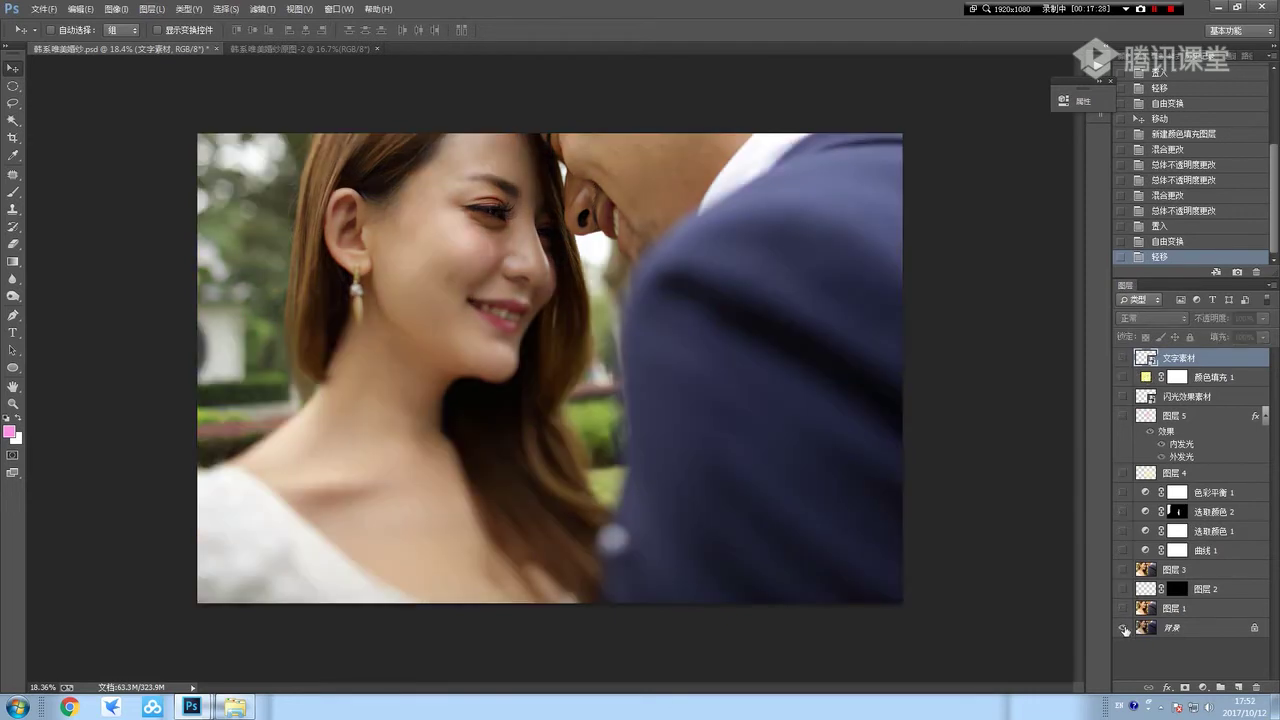
{"action": "left_click", "coordinate": [1124, 628], "text": "alt"}
{"action": "left_click", "coordinate": [1124, 628], "text": "alt"}
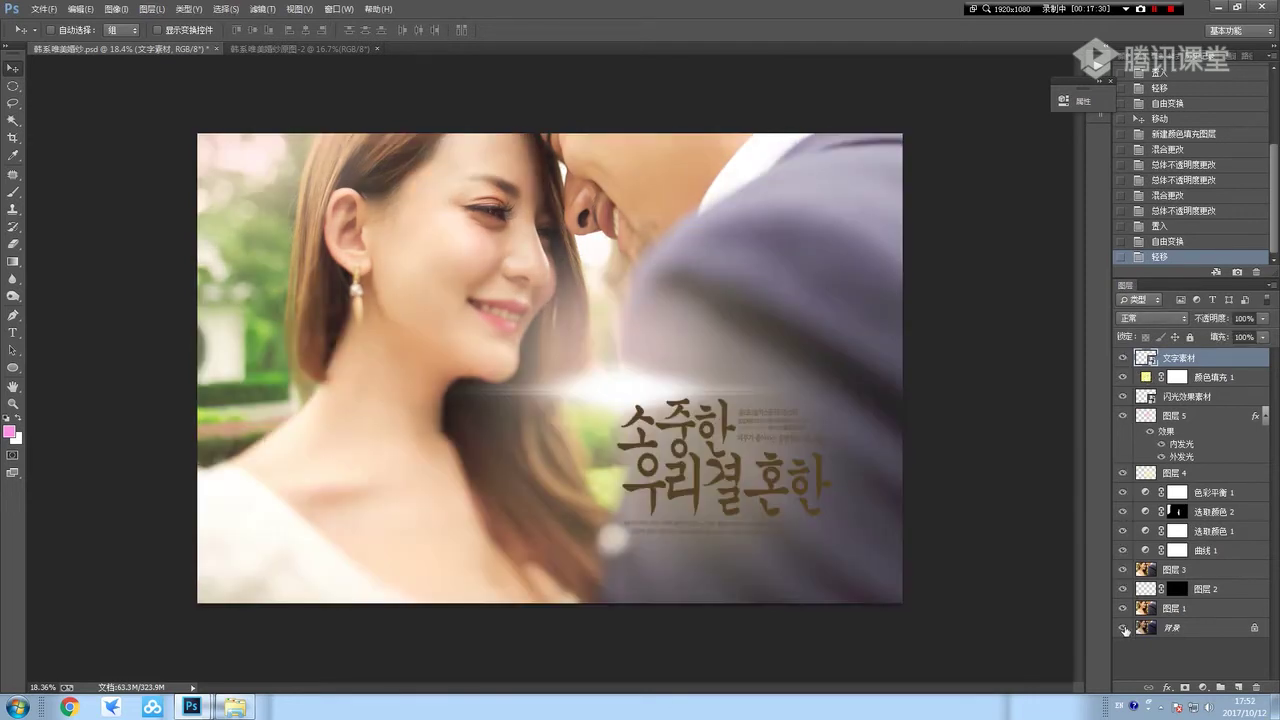
{"action": "left_click", "coordinate": [1124, 628], "text": "alt"}
{"action": "left_click", "coordinate": [1124, 628], "text": "alt"}
{"action": "left_click", "coordinate": [1124, 628], "text": "alt"}
{"action": "left_click", "coordinate": [1124, 628], "text": "alt"}
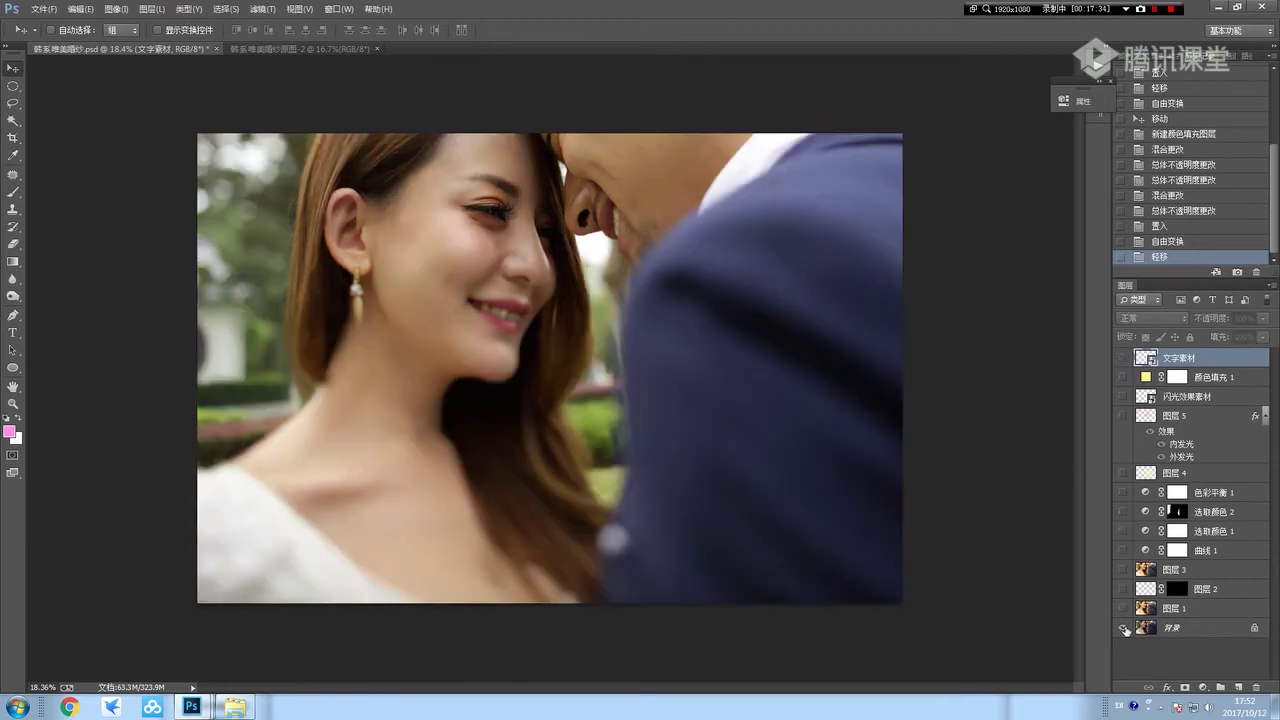
{"action": "left_click", "coordinate": [1124, 628], "text": "alt"}
{"action": "left_click", "coordinate": [1124, 628], "text": "alt"}
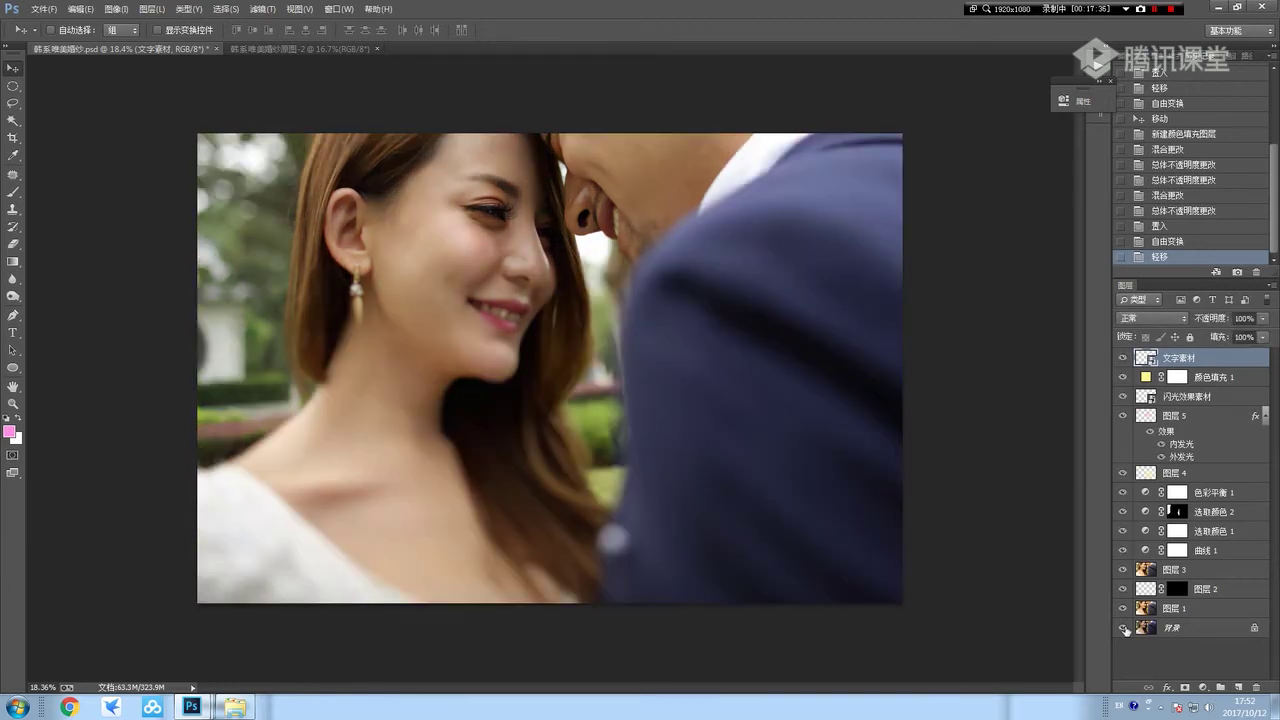
{"action": "left_click", "coordinate": [1124, 628], "text": "alt"}
{"action": "left_click", "coordinate": [1124, 628], "text": "alt"}
{"action": "left_click", "coordinate": [1124, 628], "text": "alt"}
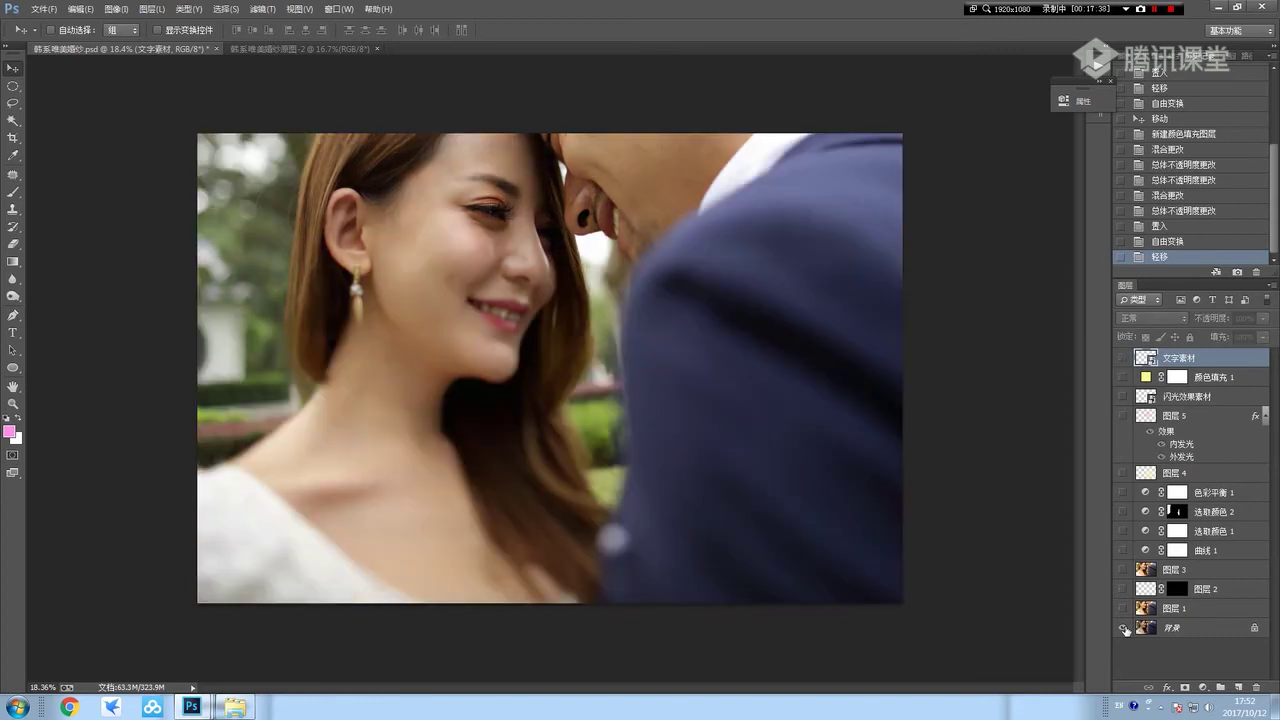
{"action": "left_click", "coordinate": [1124, 628], "text": "alt"}
{"action": "left_click", "coordinate": [1124, 628], "text": "alt"}
{"action": "left_click", "coordinate": [1124, 628], "text": "alt"}
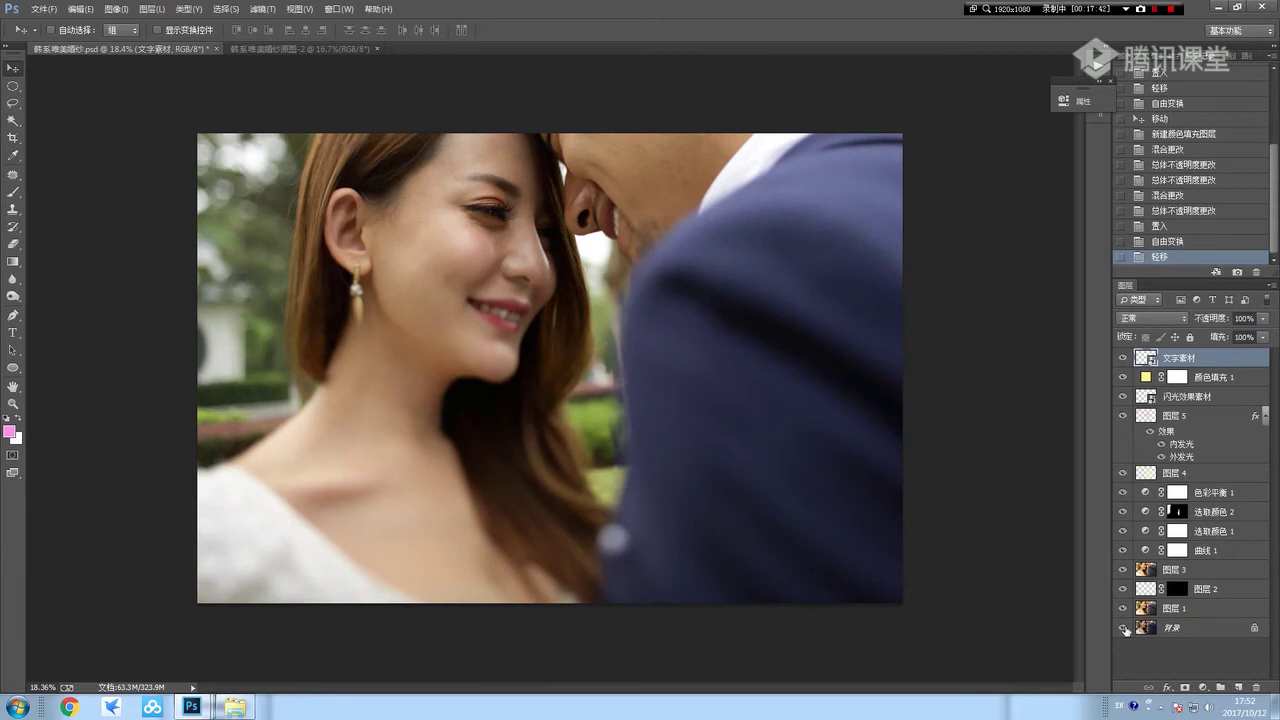
{"action": "left_click", "coordinate": [1124, 628], "text": "alt"}
{"action": "left_click", "coordinate": [1124, 628], "text": "alt"}
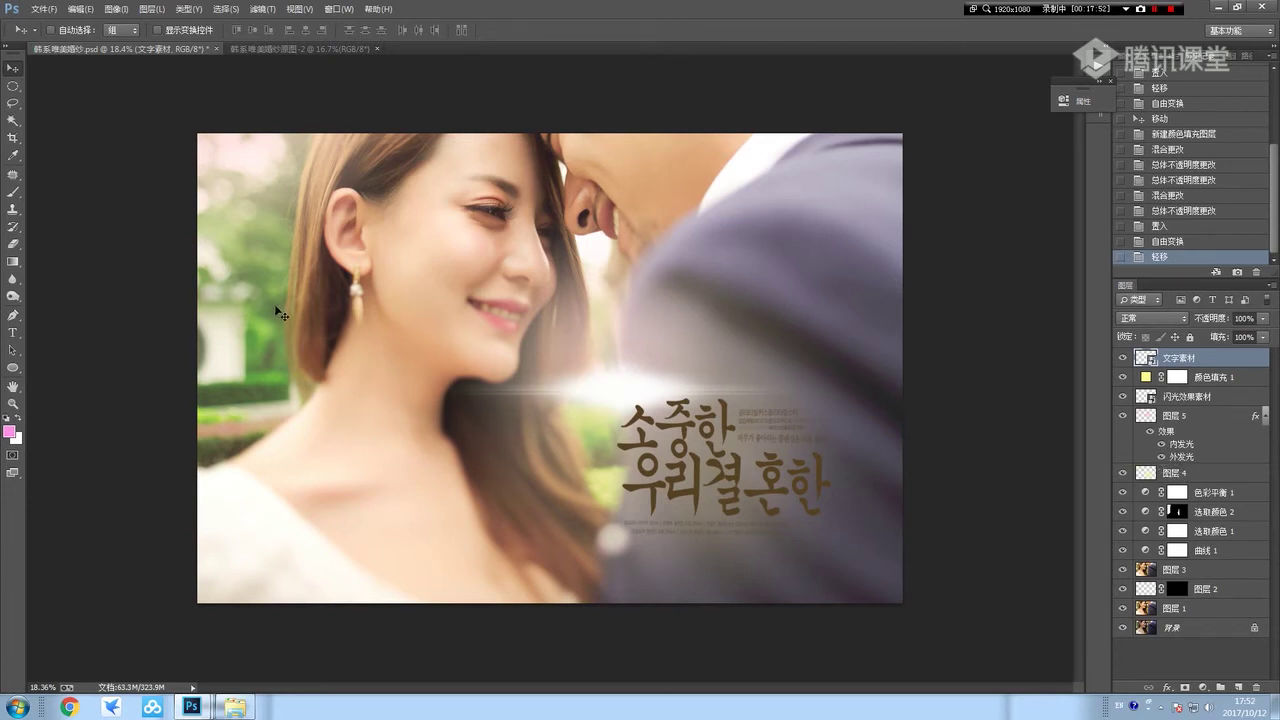
{"action": "left_click", "coordinate": [262, 9]}
{"action": "mouse_move", "coordinate": [330, 238]}
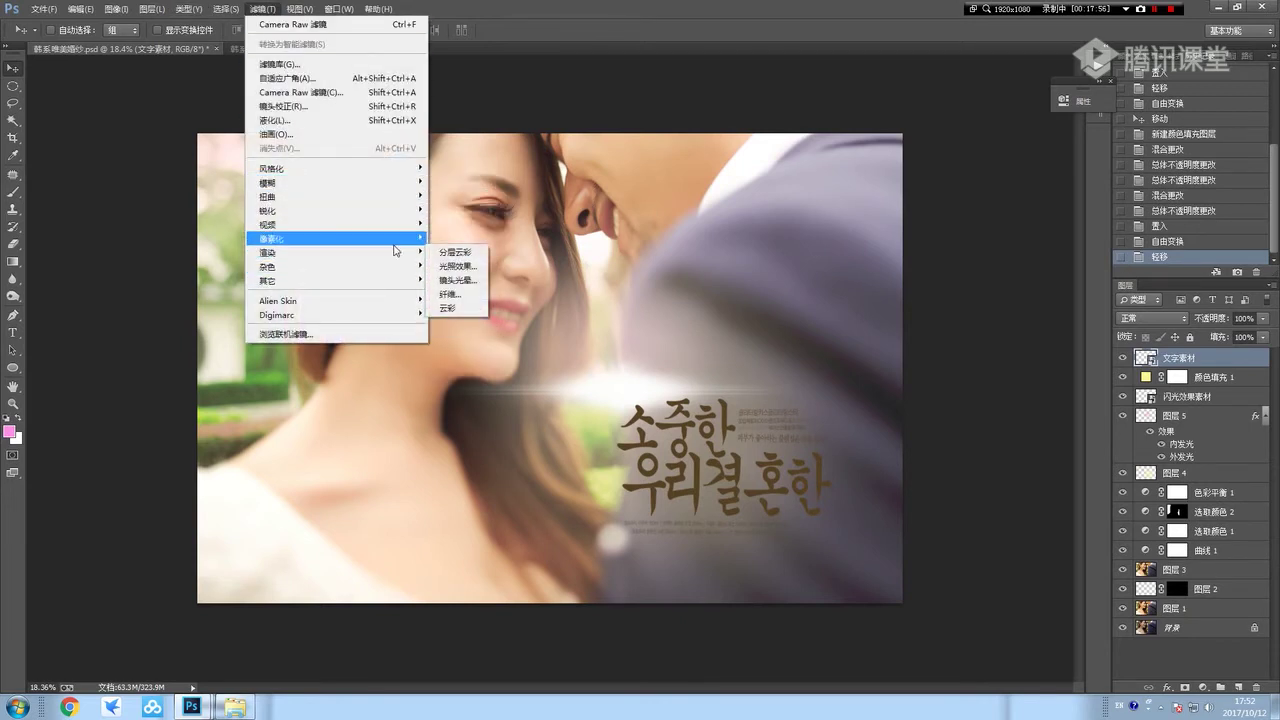
Apply a slightly brighter Lens Flare filter to 图层 3 instead of the title layer.
{"action": "left_click", "coordinate": [458, 280]}
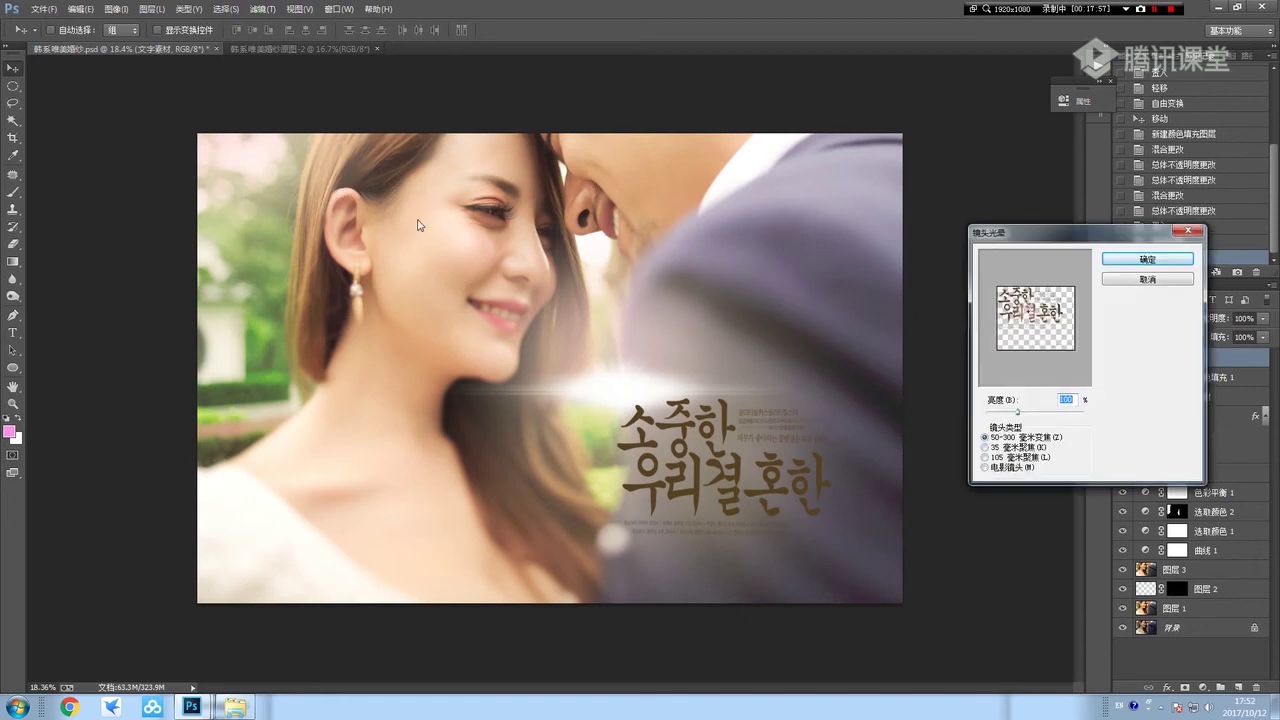
{"action": "left_click", "coordinate": [1150, 280]}
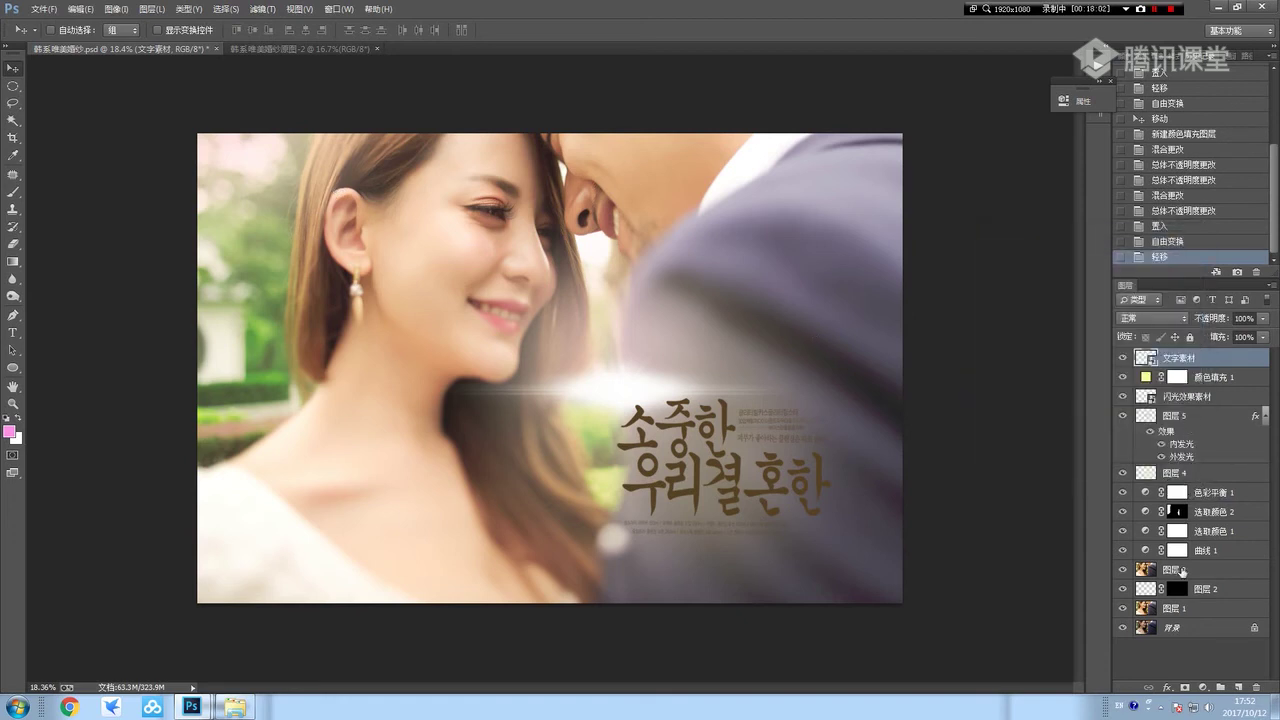
{"action": "left_click", "coordinate": [1175, 570]}
{"action": "left_click", "coordinate": [262, 9]}
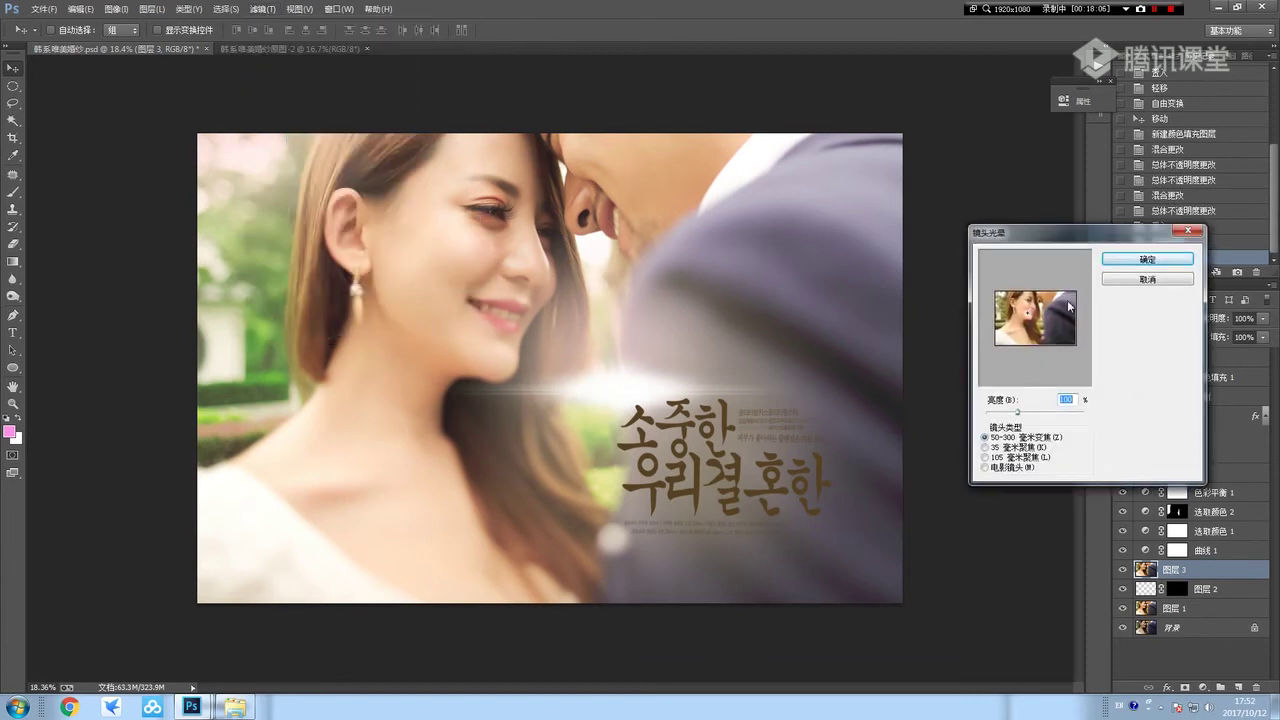
{"action": "left_click_drag", "start_coordinate": [1017, 412], "coordinate": [1027, 412]}
{"action": "left_click", "coordinate": [1146, 262]}
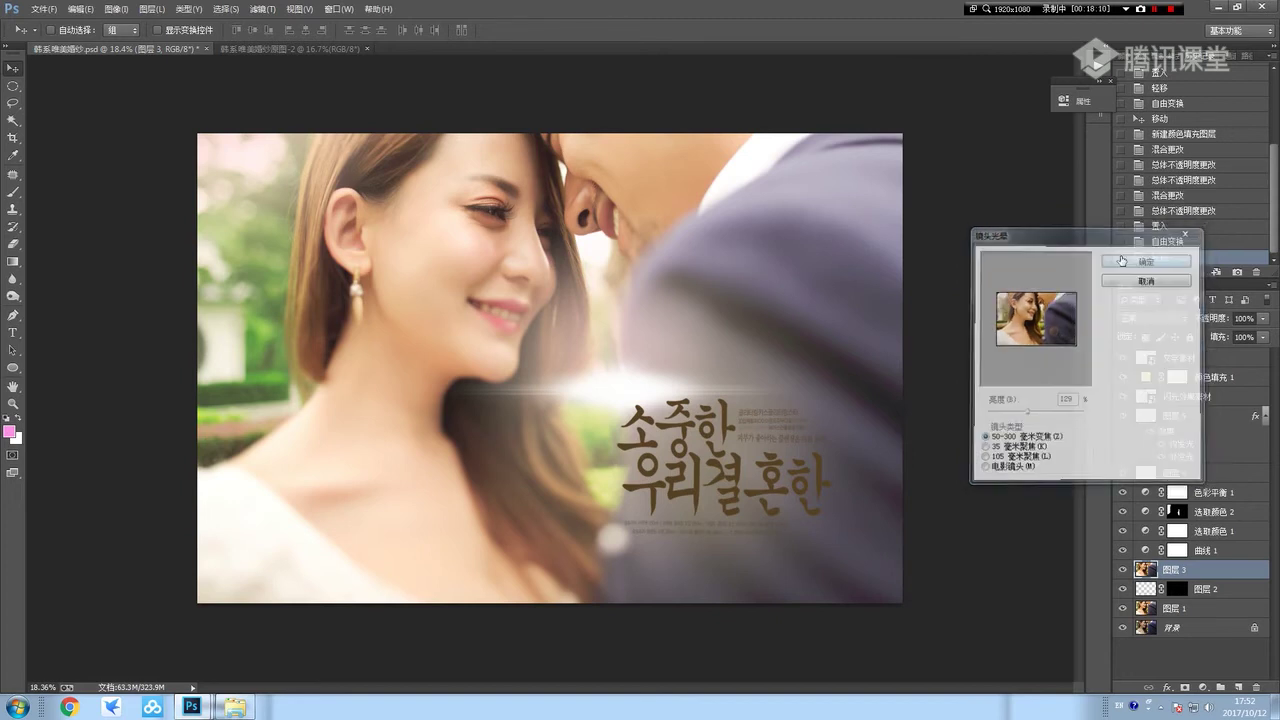
Compare with 图层 3 hidden and shown, then revert to the 轻移 history state before the flare.
{"action": "left_click", "coordinate": [1122, 569]}
{"action": "left_click", "coordinate": [1122, 570]}
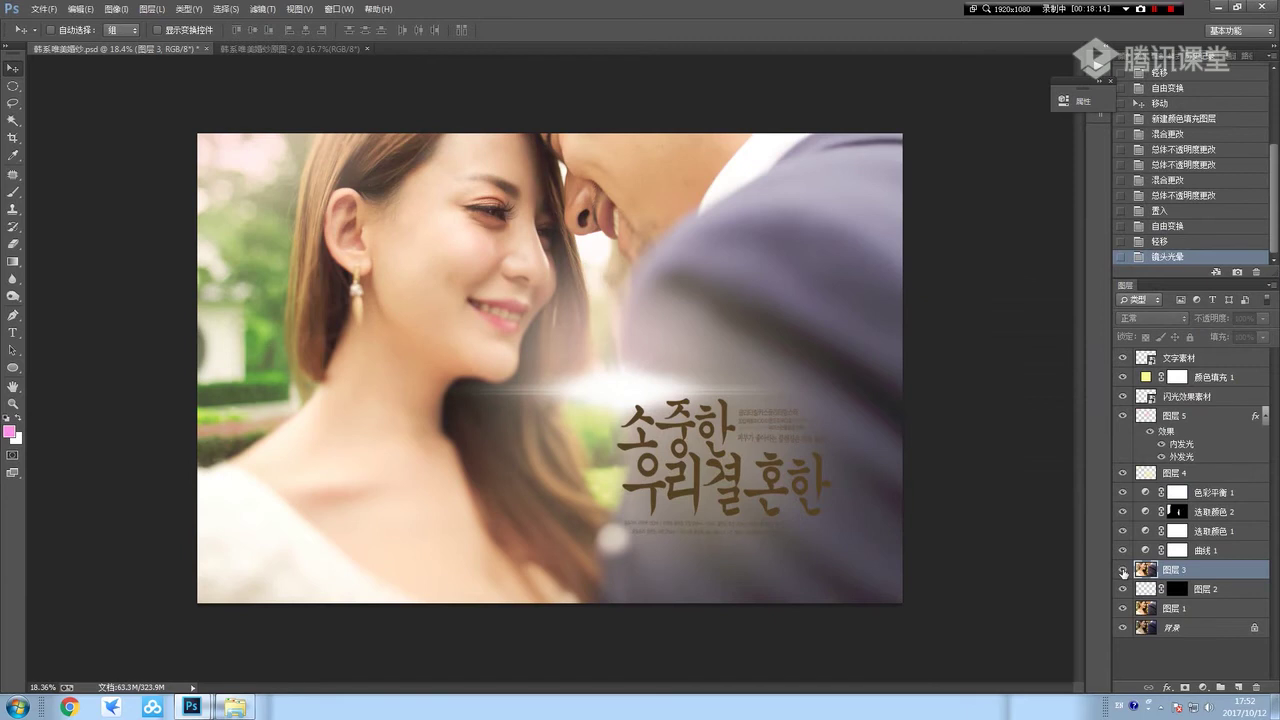
{"action": "left_click", "coordinate": [1122, 570]}
{"action": "left_click", "coordinate": [1122, 570]}
{"action": "left_click", "coordinate": [1122, 570]}
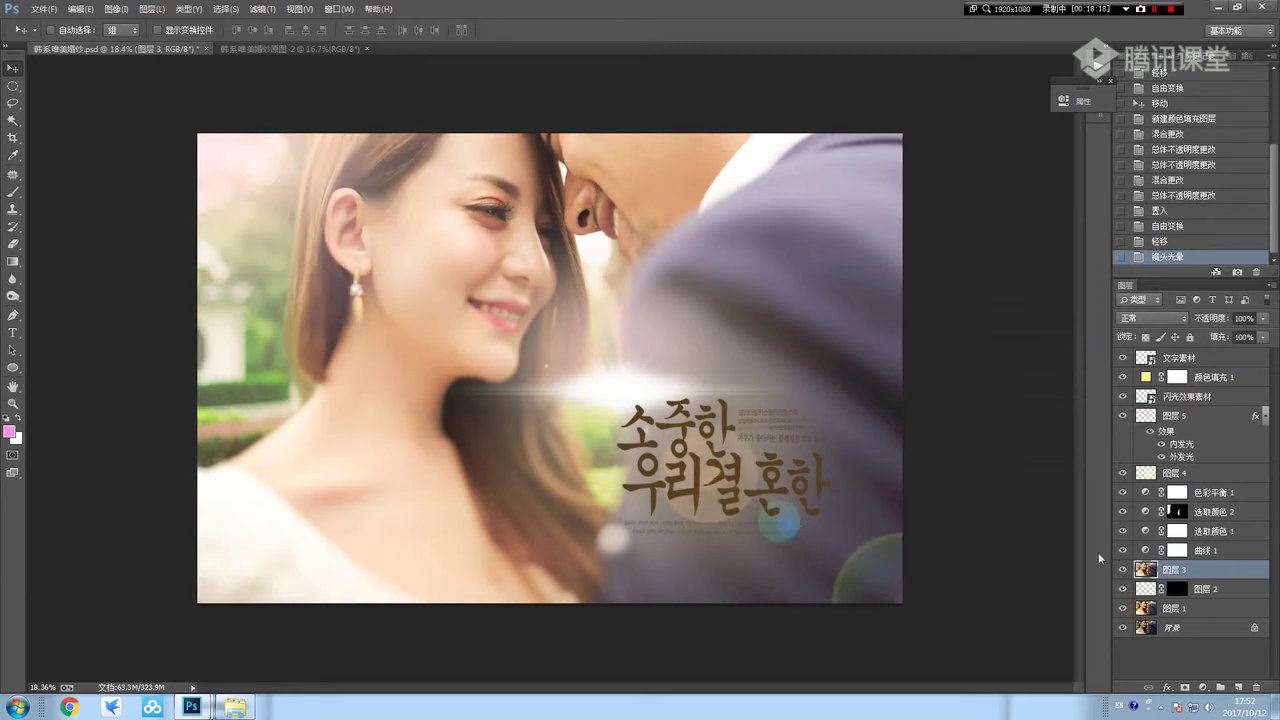
{"action": "left_click", "coordinate": [1160, 241]}
{"action": "left_click", "coordinate": [1177, 231]}
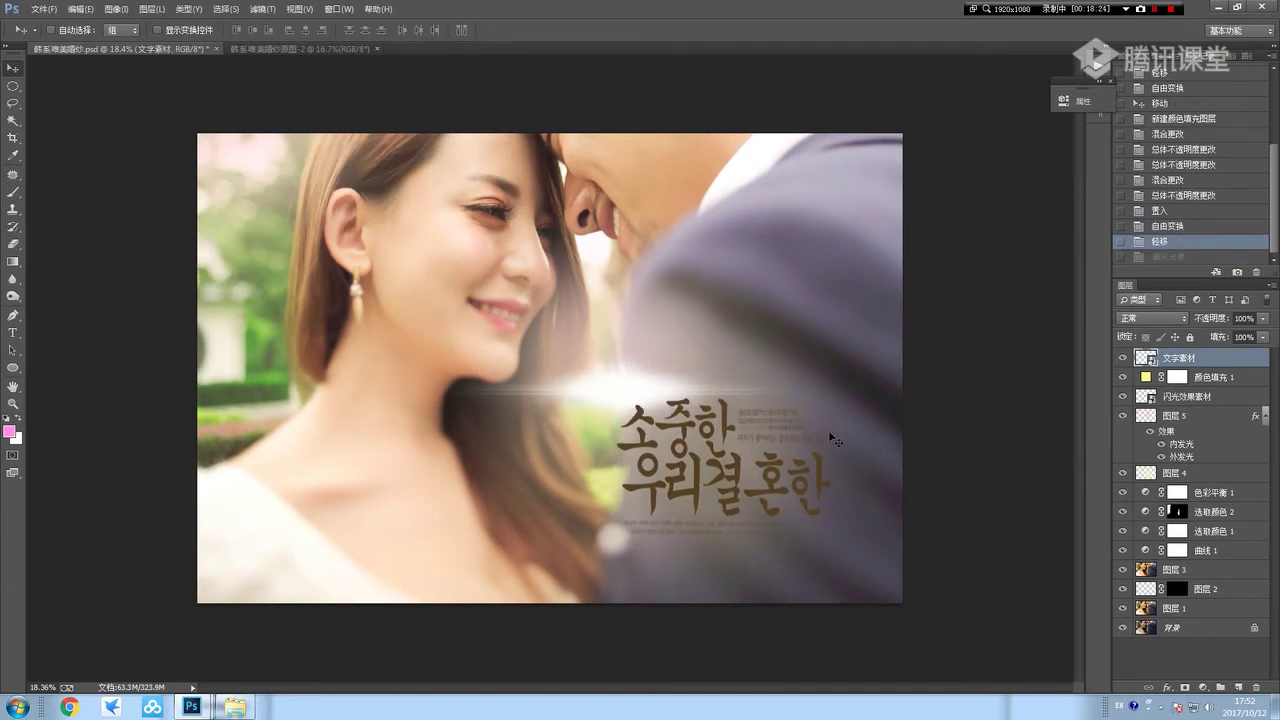
Save the composite as 韩系唯美婚纱.psd, replacing the old file, with Maximize Compatibility.
{"action": "key", "text": "ctrl+shift+s"}
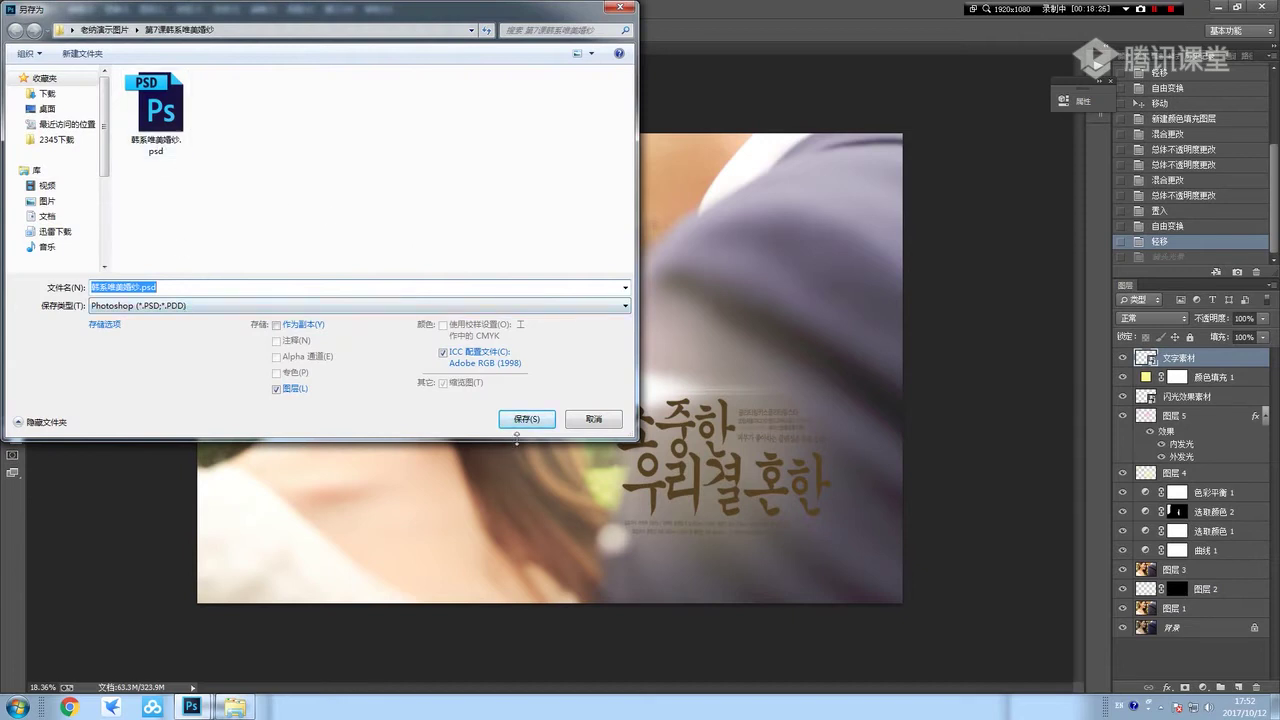
{"action": "left_click", "coordinate": [525, 419]}
{"action": "left_click", "coordinate": [565, 354]}
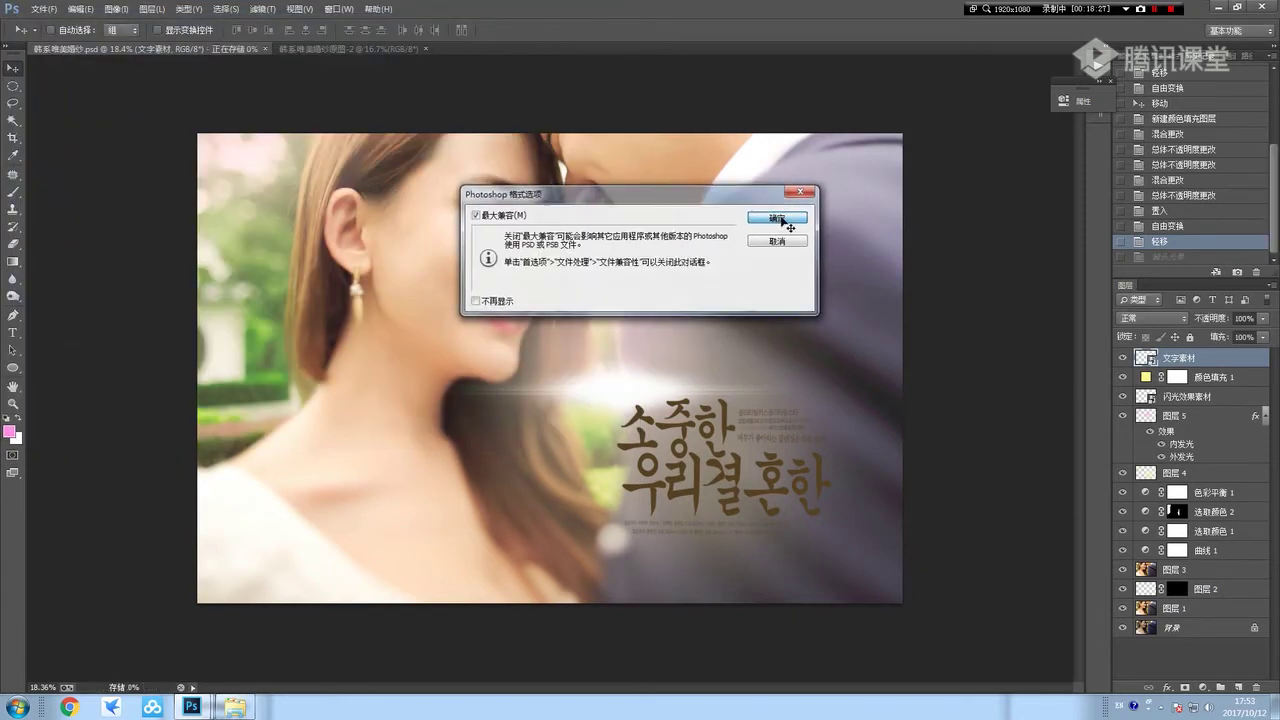
{"action": "left_click", "coordinate": [778, 218]}
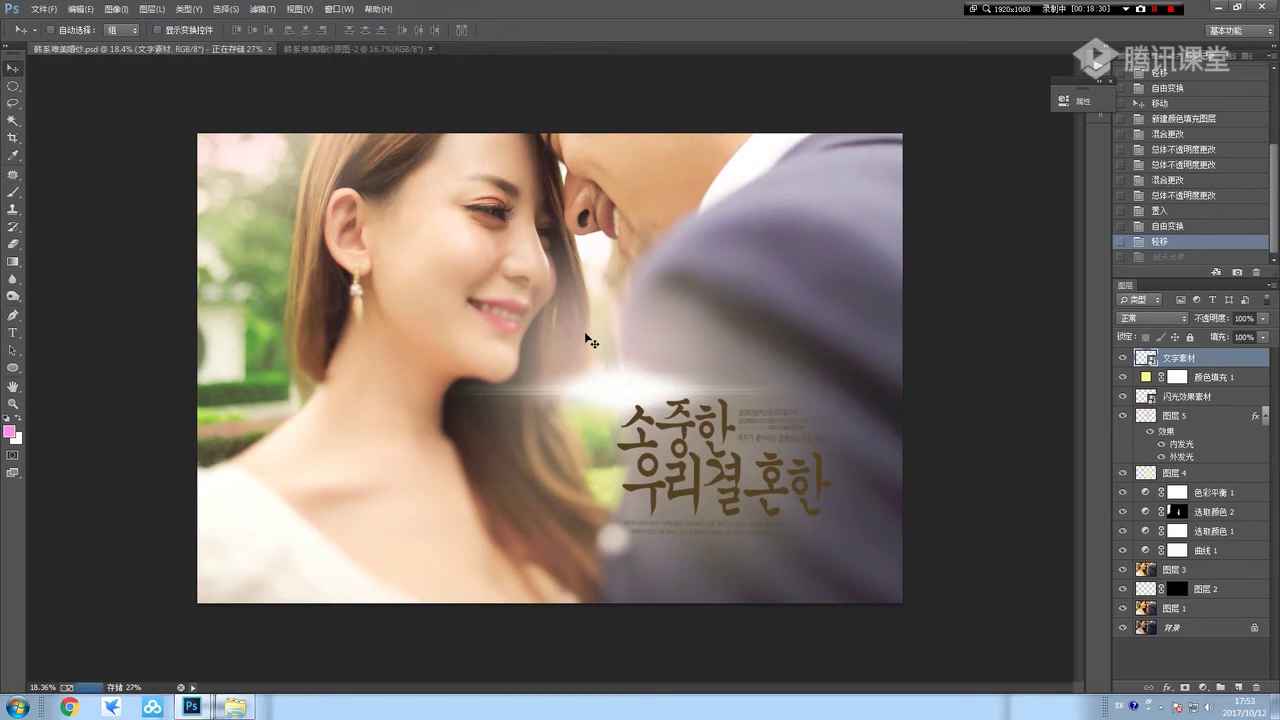
Save a JPEG copy named 韩系唯美婚纱1.jpg, replacing the existing one, with default quality.
{"action": "key", "text": "ctrl+shift+s"}
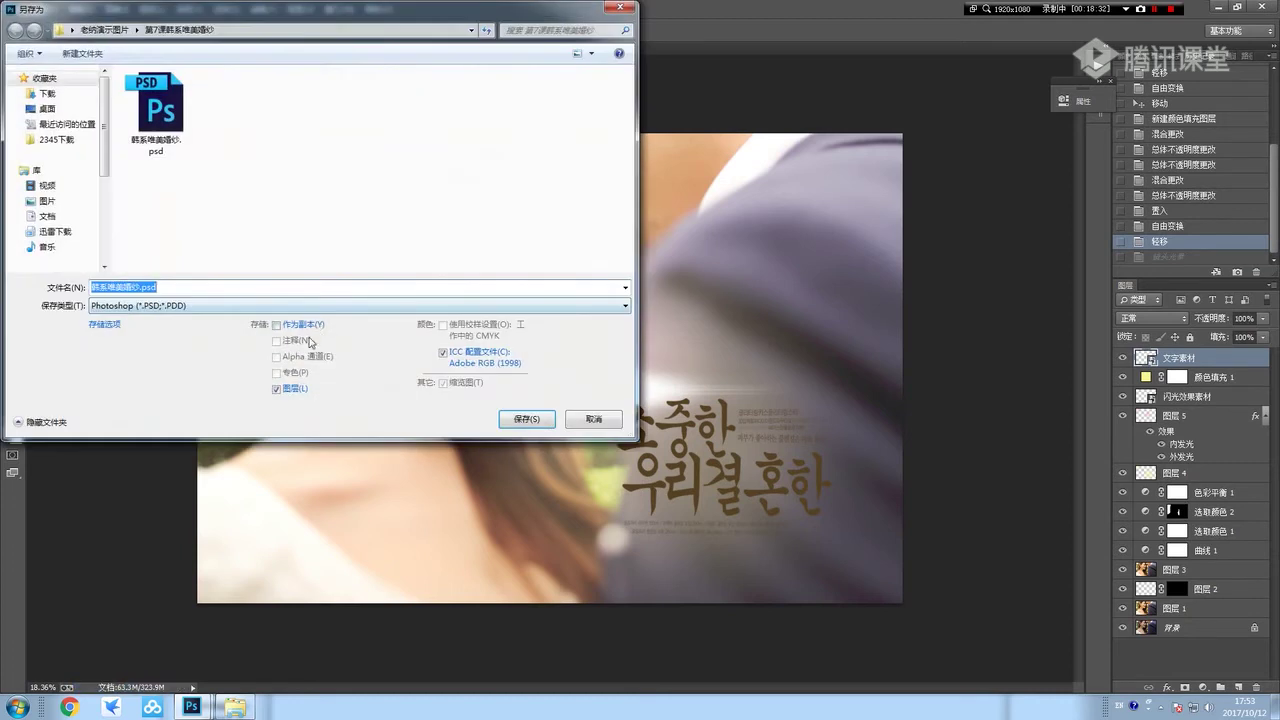
{"action": "left_click", "coordinate": [314, 304]}
{"action": "left_click", "coordinate": [150, 402]}
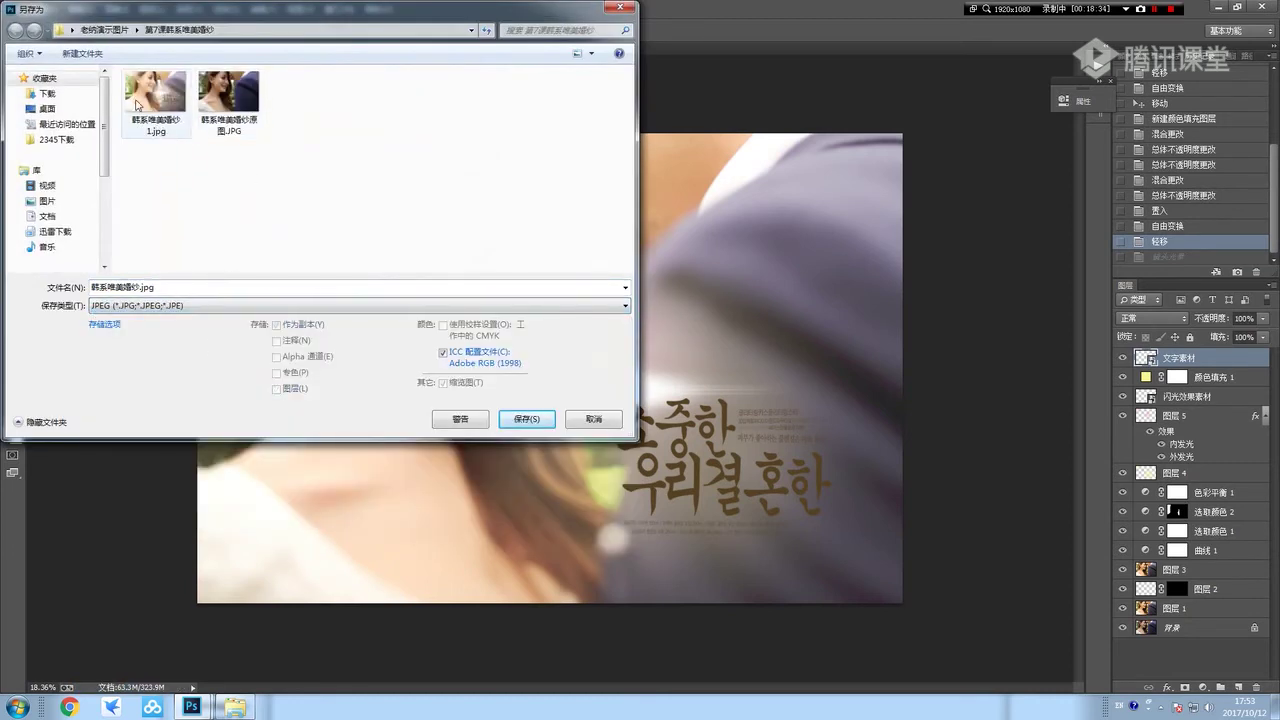
{"action": "left_click", "coordinate": [136, 106]}
{"action": "left_click", "coordinate": [520, 424]}
{"action": "left_click", "coordinate": [546, 354]}
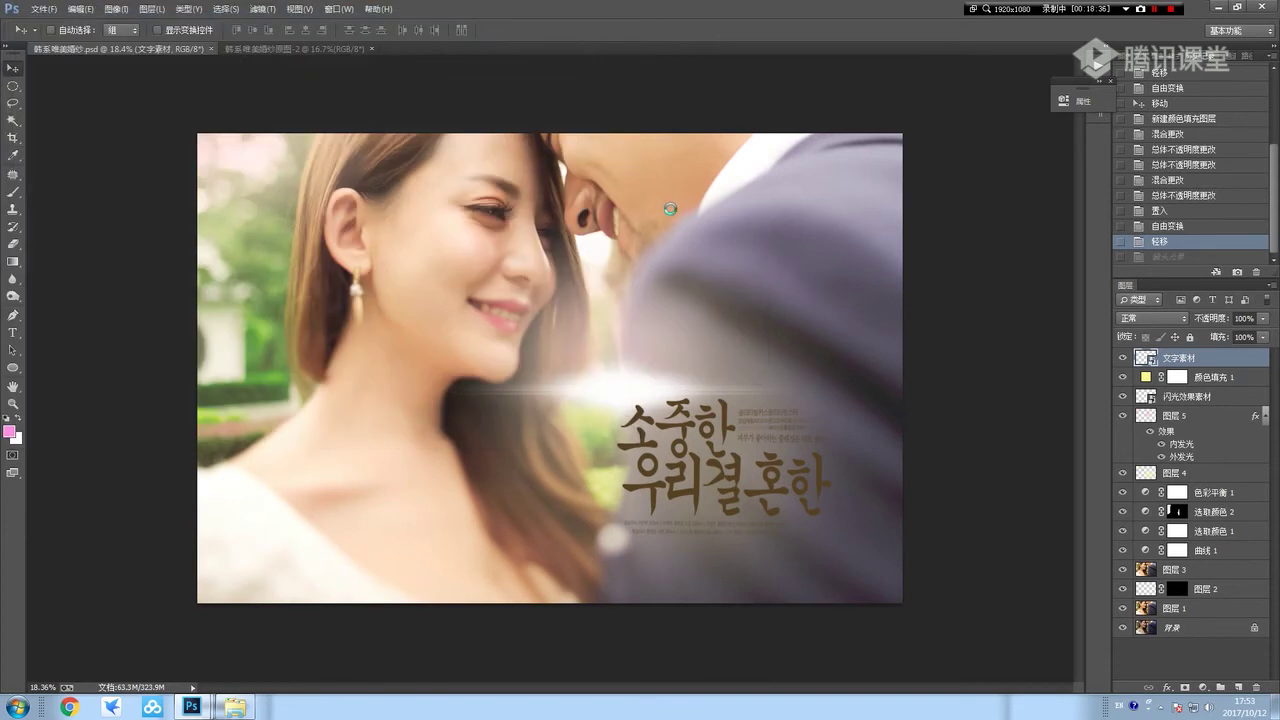
{"action": "left_click", "coordinate": [612, 282]}
Close the finished PSD and deselect the full canvas on the original photo.
{"action": "key", "text": "ctrl+w"}
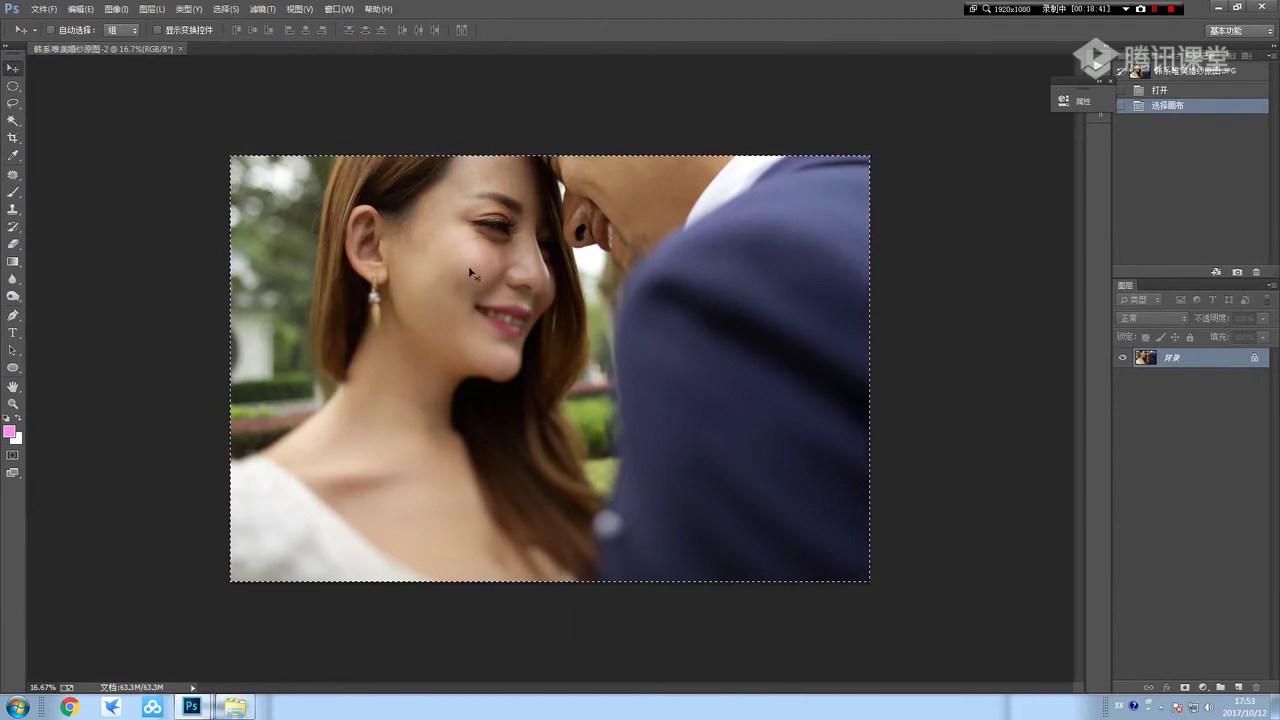
{"action": "left_click", "coordinate": [13, 103]}
{"action": "left_click", "coordinate": [177, 120]}
{"action": "scroll", "coordinate": [175, 150], "scroll_direction": "up", "scroll_amount": 1}
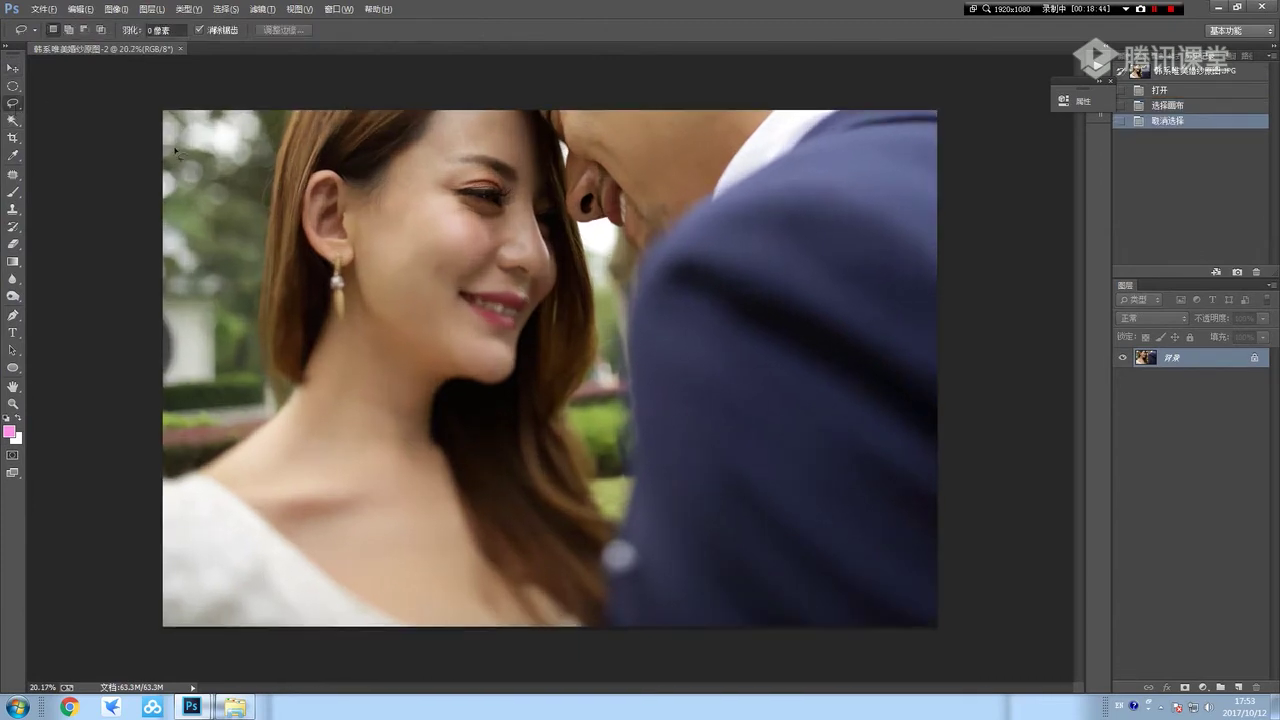
{"action": "scroll", "coordinate": [175, 150], "scroll_direction": "down", "scroll_amount": 1}
Place 韩系唯美婚纱1.jpg over the original photo and hide it with an inverted layer mask.
{"action": "left_click", "coordinate": [234, 707]}
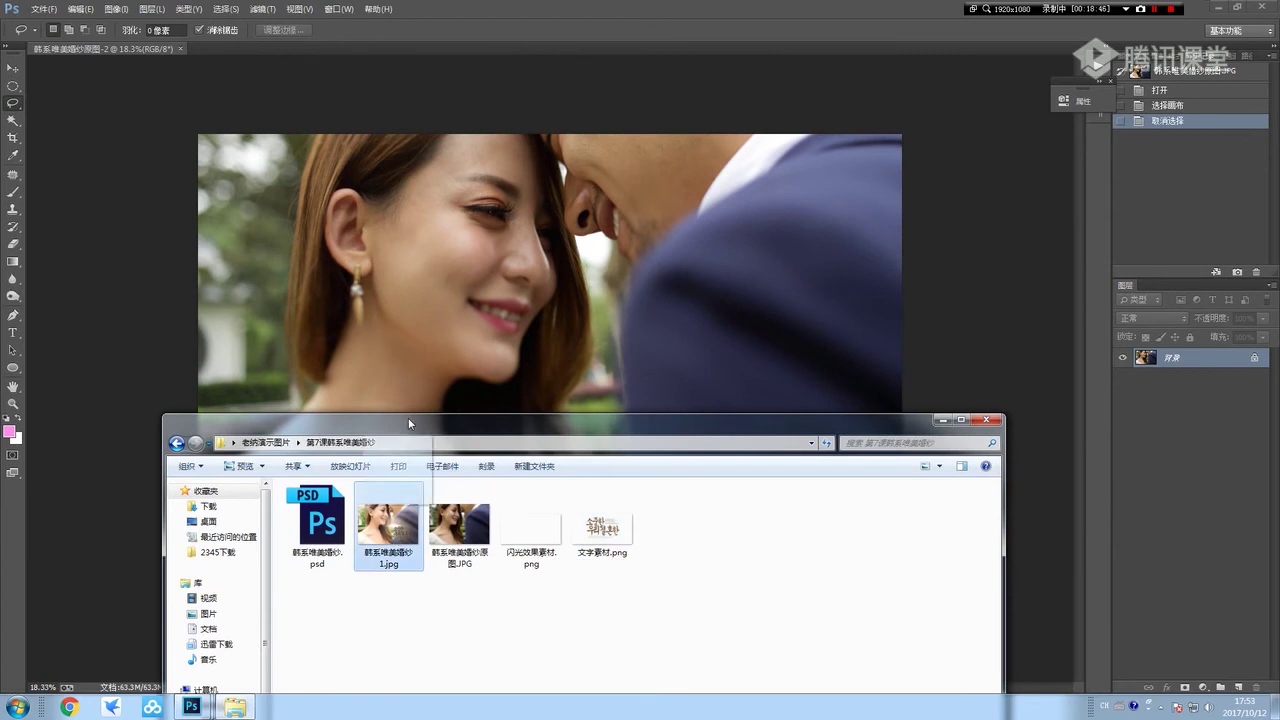
{"action": "left_click_drag", "start_coordinate": [408, 417], "coordinate": [426, 343]}
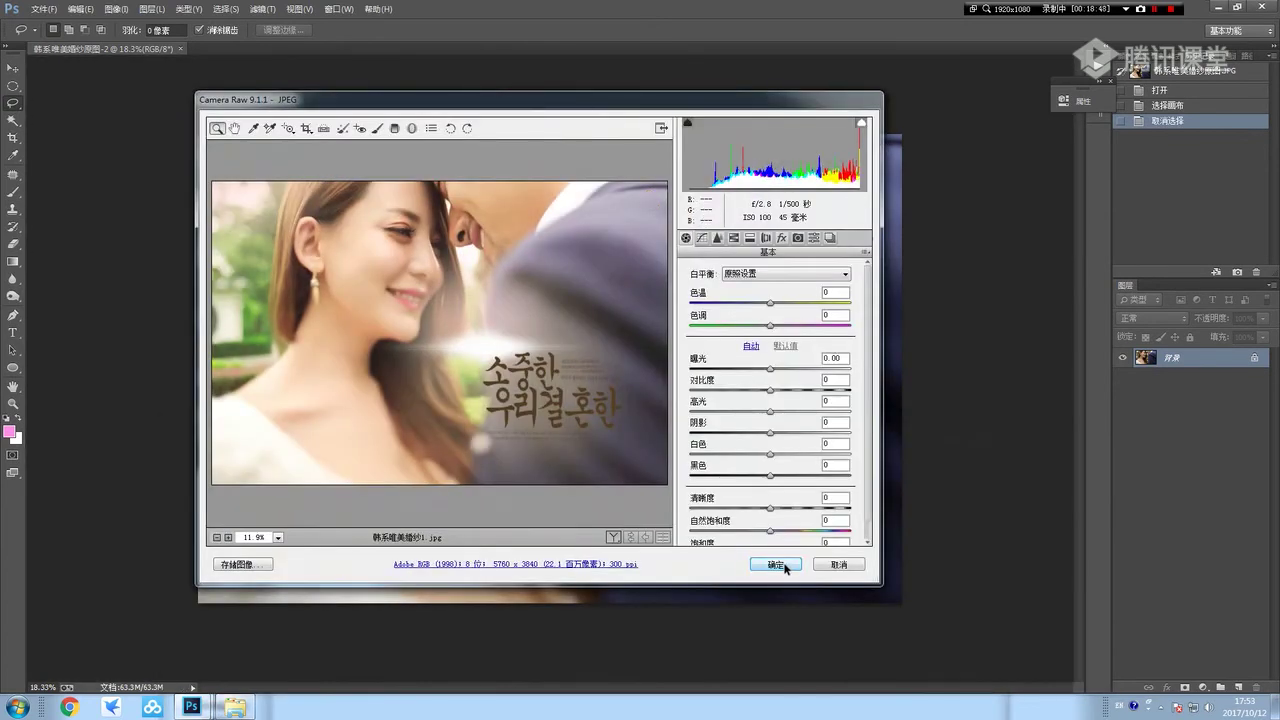
{"action": "left_click", "coordinate": [785, 566]}
{"action": "key", "text": "Return"}
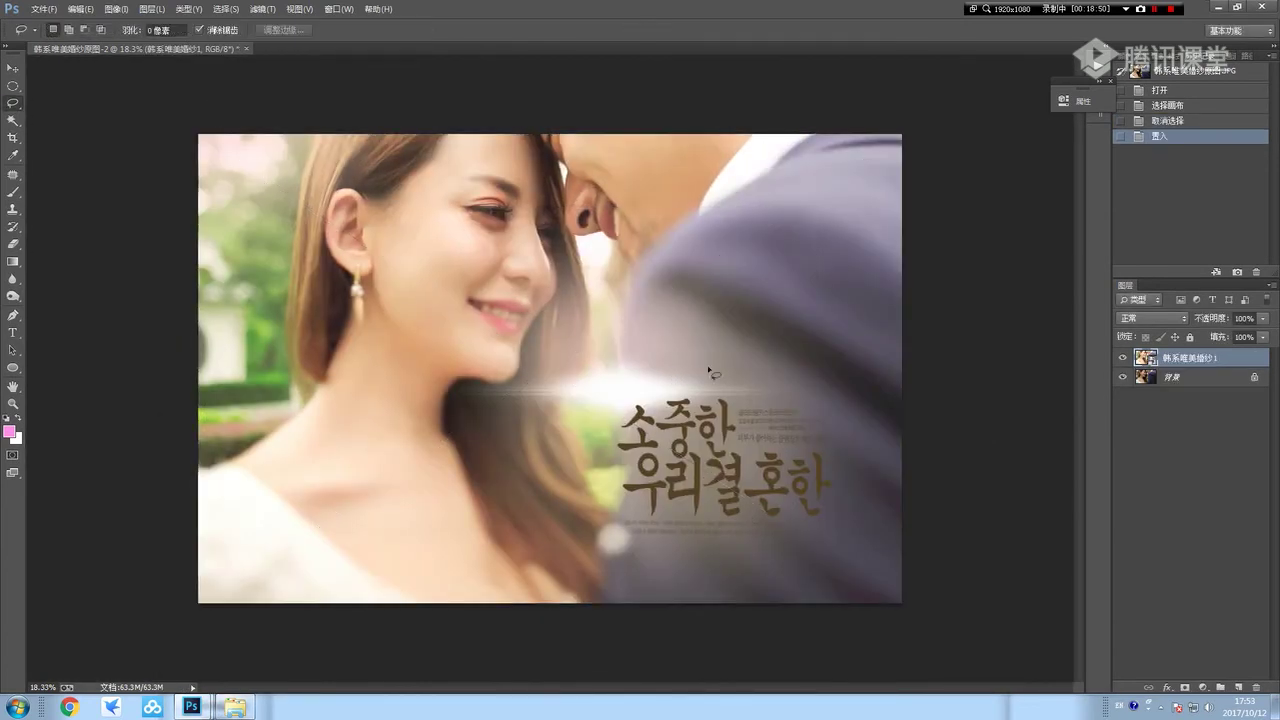
{"action": "left_click", "coordinate": [1185, 689]}
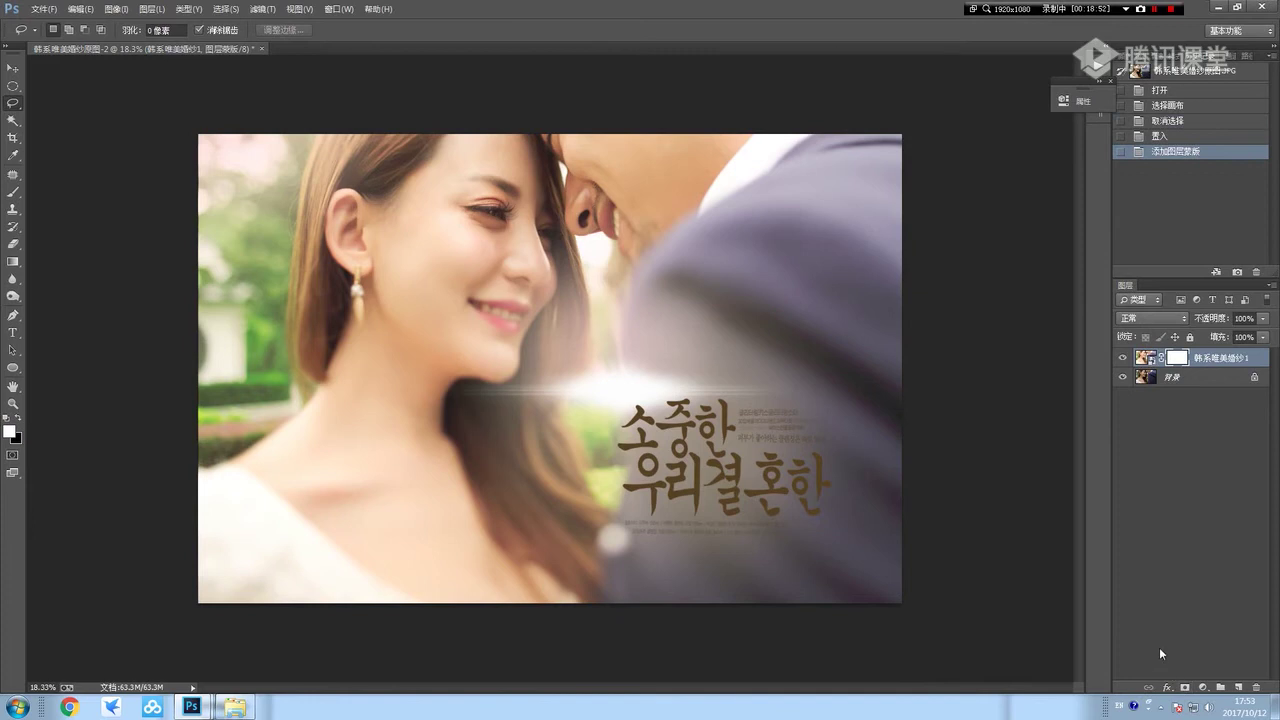
{"action": "key", "text": "ctrl+i"}
Set up a white brush at 100% opacity and zoom in on the photo.
{"action": "key", "text": "b"}
{"action": "scroll", "coordinate": [197, 237], "scroll_direction": "down", "scroll_amount": 1}
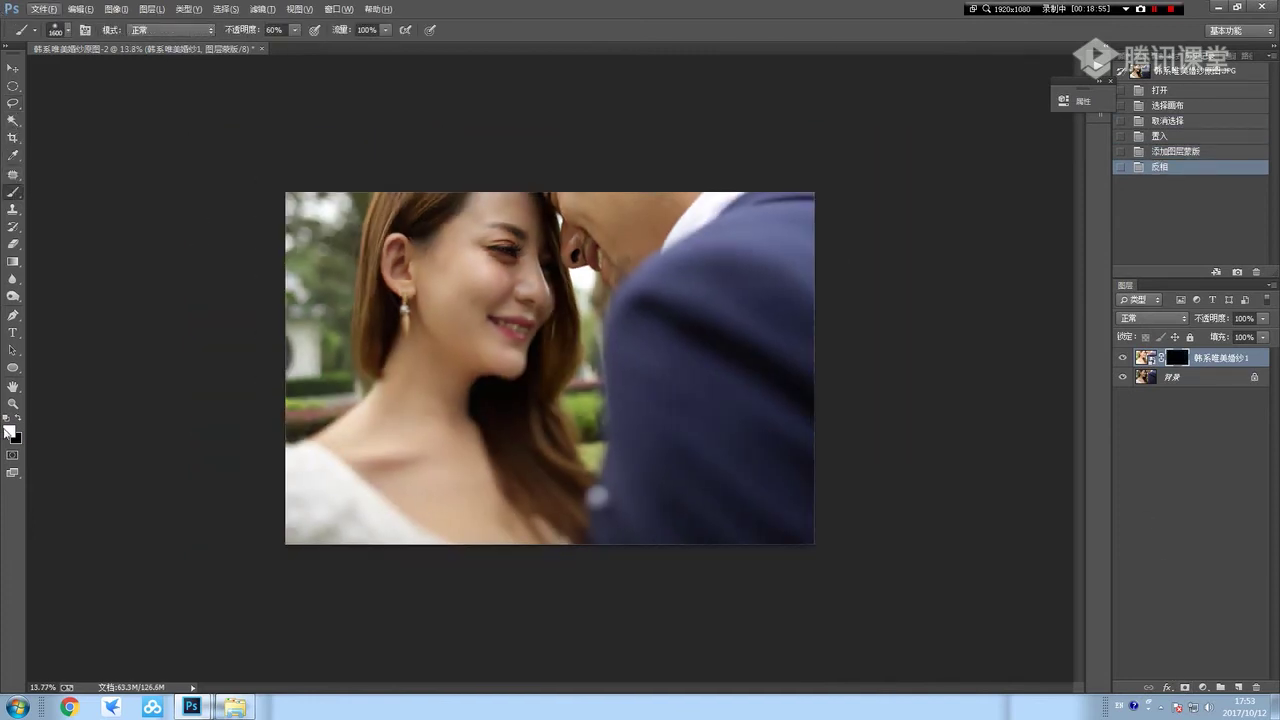
{"action": "left_click", "coordinate": [8, 430]}
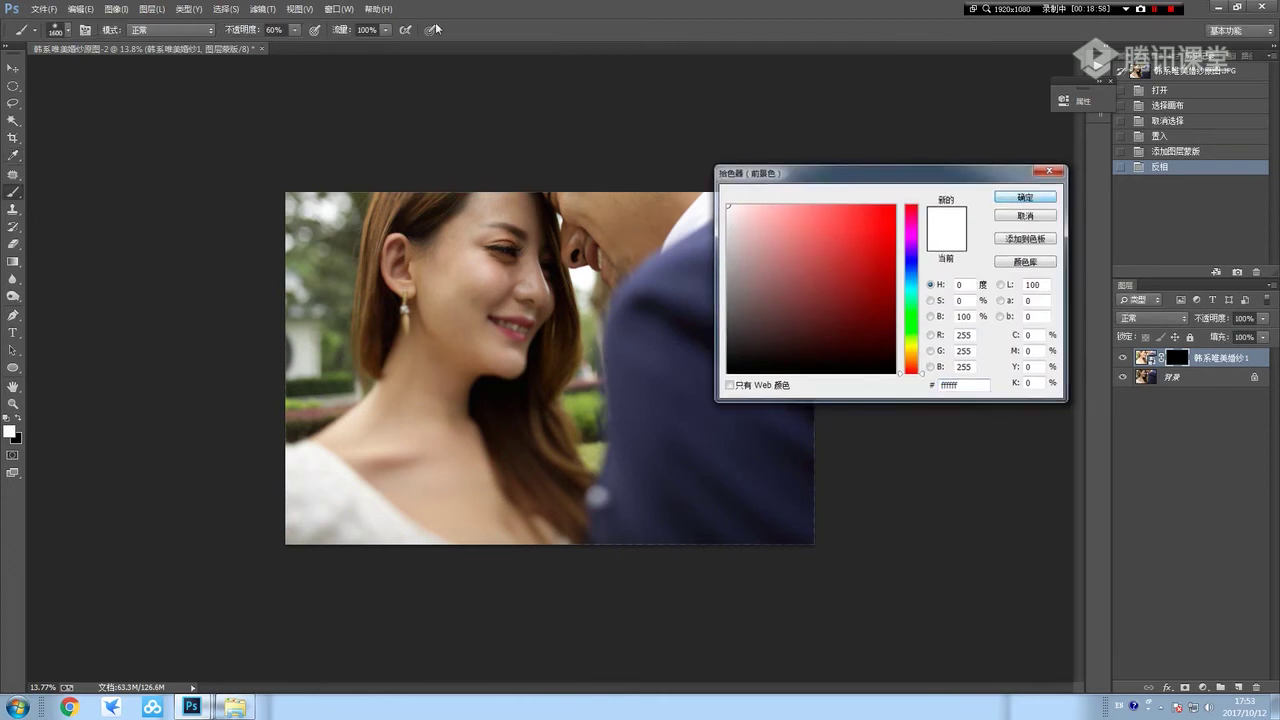
{"action": "key", "text": "Return"}
{"action": "left_click_drag", "start_coordinate": [294, 30], "coordinate": [401, 53]}
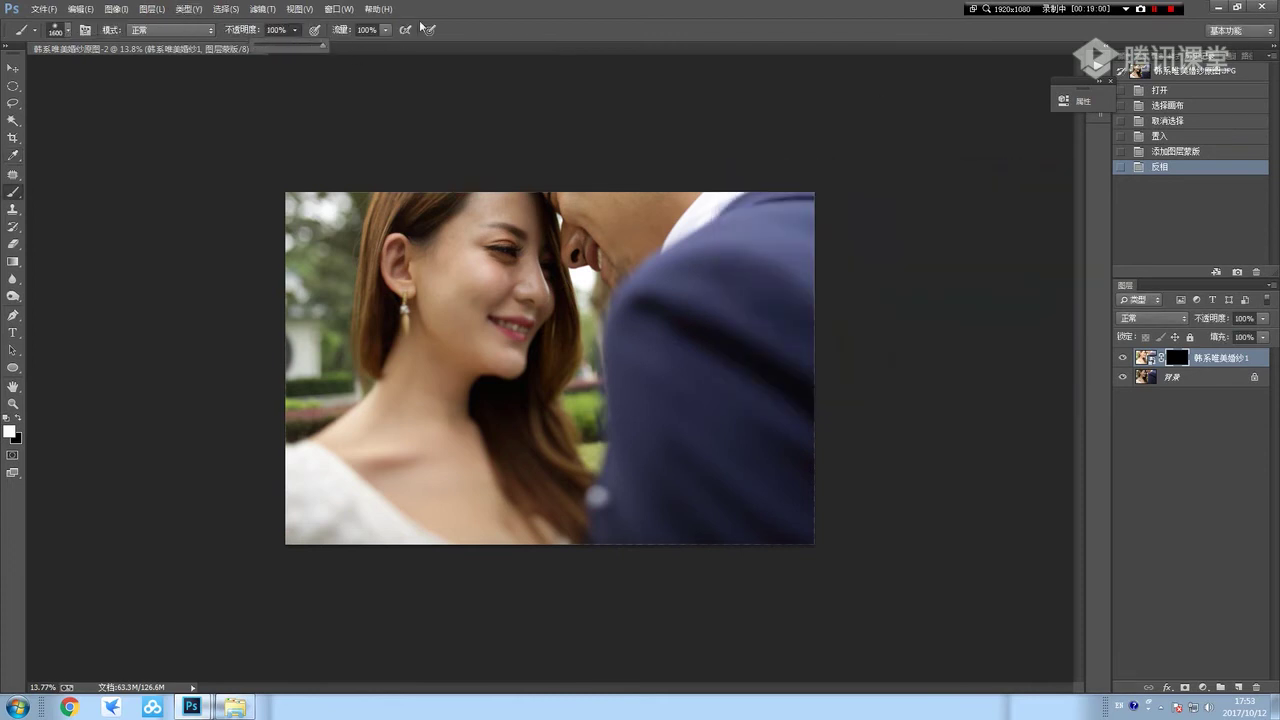
{"action": "key", "text": "ctrl+plus"}
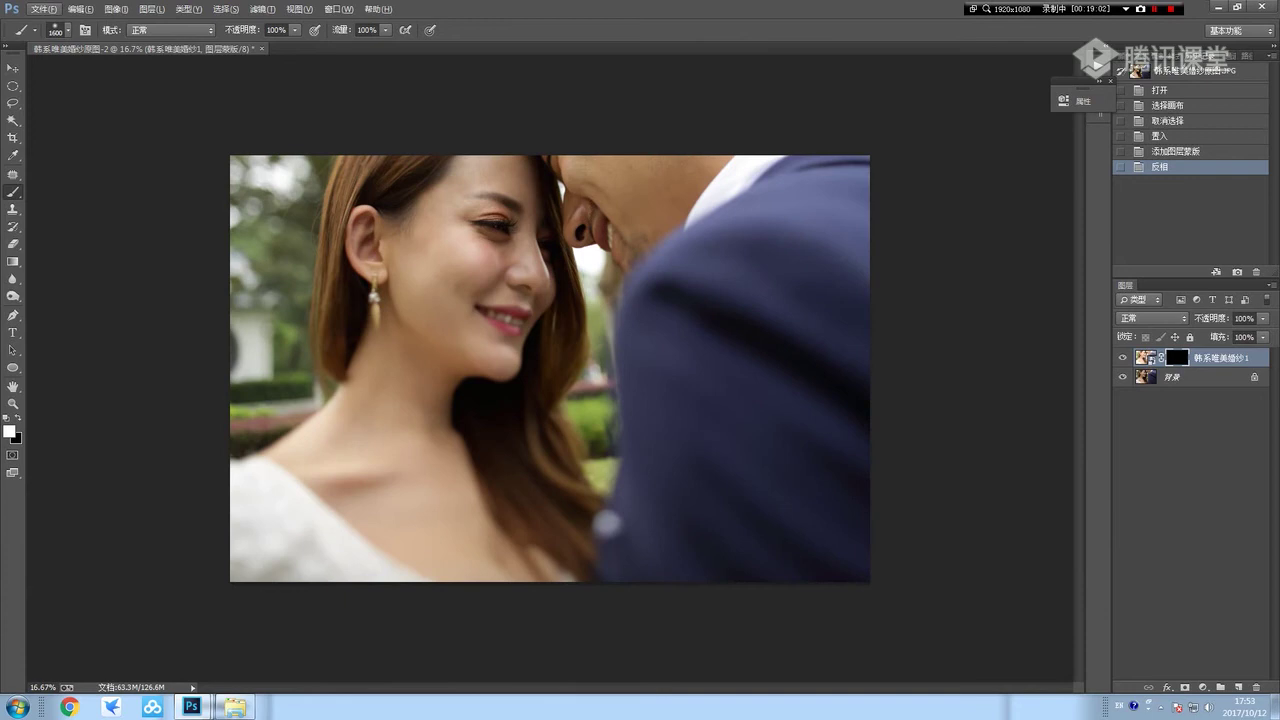
Paint white across the whole mask with a 2100 px brush to reveal the composite.
{"action": "key", "text": "bracketright"}
{"action": "key", "text": "bracketright"}
{"action": "mouse_move", "coordinate": [450, 250]}
{"action": "left_mouse_down"}
{"action": "mouse_move", "coordinate": [720, 245]}
{"action": "mouse_move", "coordinate": [770, 295]}
{"action": "mouse_move", "coordinate": [336, 440]}
{"action": "mouse_move", "coordinate": [640, 480]}
{"action": "left_mouse_up"}
{"action": "left_click_drag", "start_coordinate": [380, 600], "coordinate": [700, 600]}
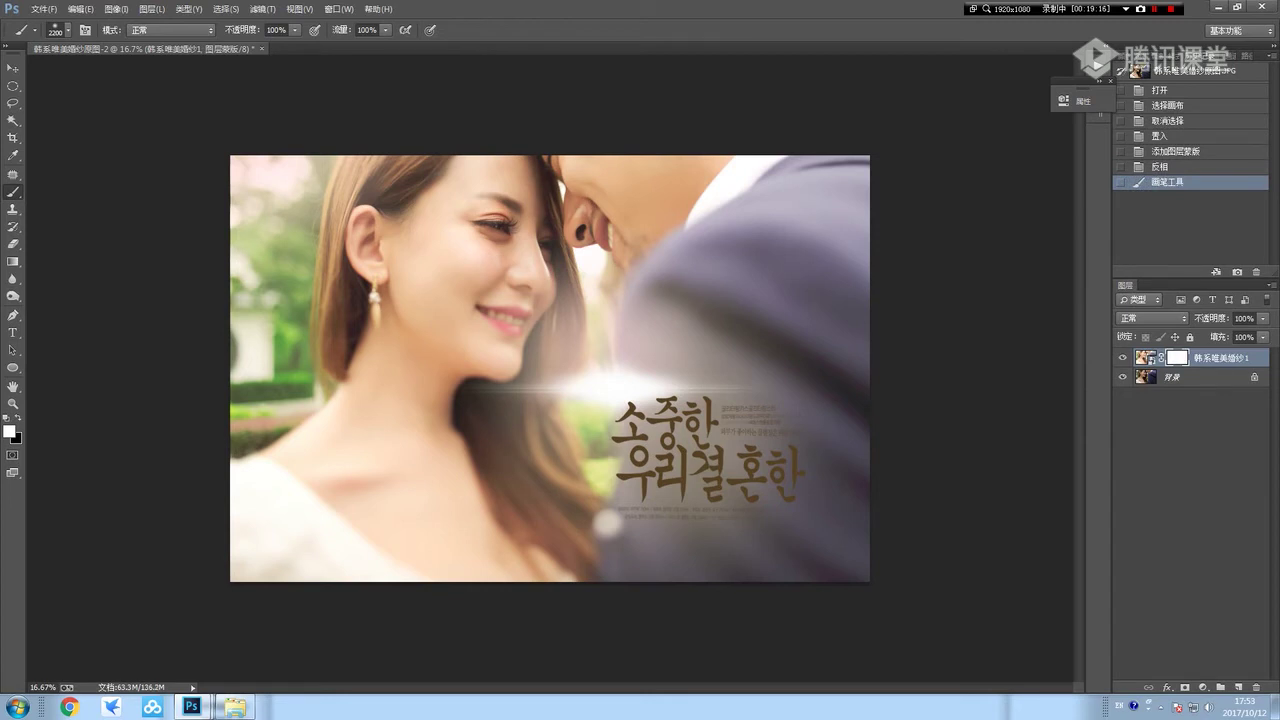
Toggle the composite layer to compare with the original, cancelling an attempted close.
{"action": "left_click", "coordinate": [1122, 358]}
{"action": "left_click", "coordinate": [1122, 358]}
{"action": "left_click", "coordinate": [1123, 358]}
{"action": "left_click", "coordinate": [1124, 358]}
{"action": "key", "text": "ctrl+w"}
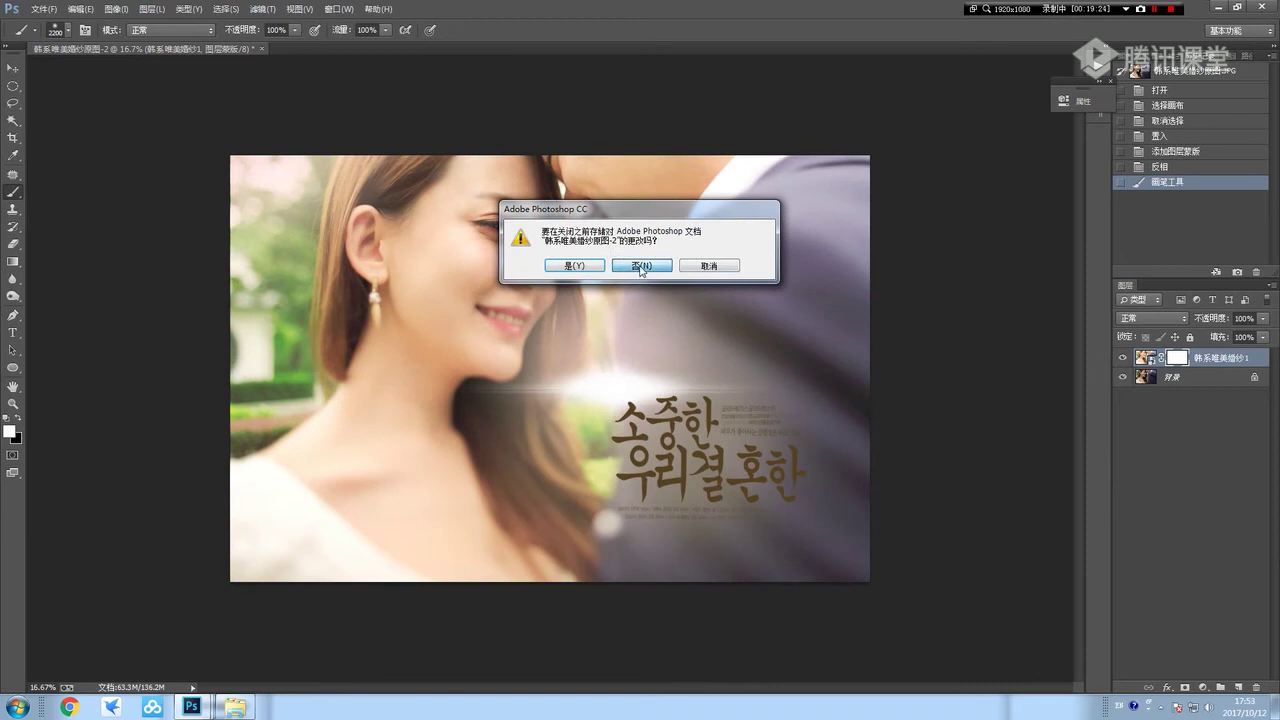
{"action": "left_click", "coordinate": [709, 266]}
Flip the composite layer on and off repeatedly, finishing with the Korean-title version shown.
{"action": "left_click", "coordinate": [1122, 358]}
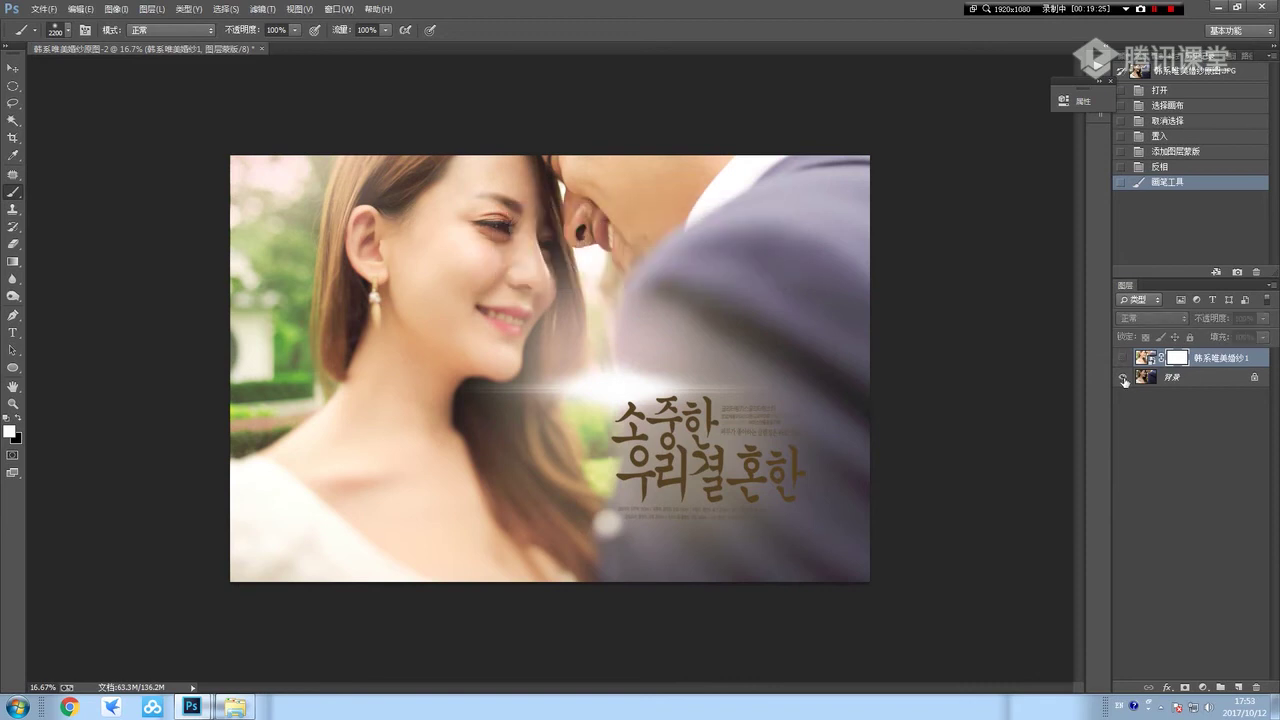
{"action": "left_click", "coordinate": [1123, 379], "text": "alt"}
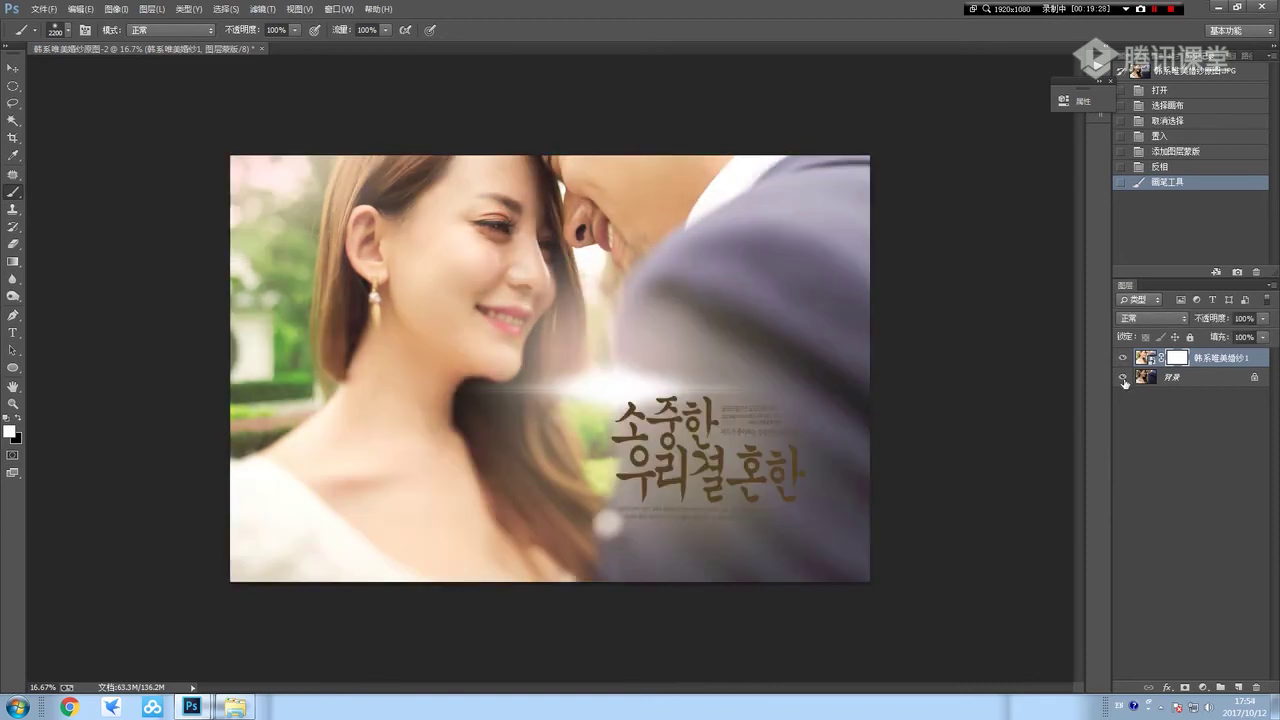
{"action": "left_click", "coordinate": [1123, 379], "text": "alt"}
{"action": "left_click", "coordinate": [1123, 379], "text": "alt"}
{"action": "left_click", "coordinate": [1123, 379], "text": "alt"}
{"action": "left_click", "coordinate": [1123, 379], "text": "alt"}
{"action": "left_click", "coordinate": [1123, 379], "text": "alt"}
{"action": "left_click", "coordinate": [1123, 379], "text": "alt"}
{"action": "left_click", "coordinate": [1123, 379], "text": "alt"}
Close the composite without saving and show the 第7课韩系唯美婚纱 folder with 韩系唯美婚纱1.jpg's details.
{"action": "key", "text": "ctrl+w"}
{"action": "left_click", "coordinate": [645, 263]}
{"action": "left_click", "coordinate": [234, 707]}
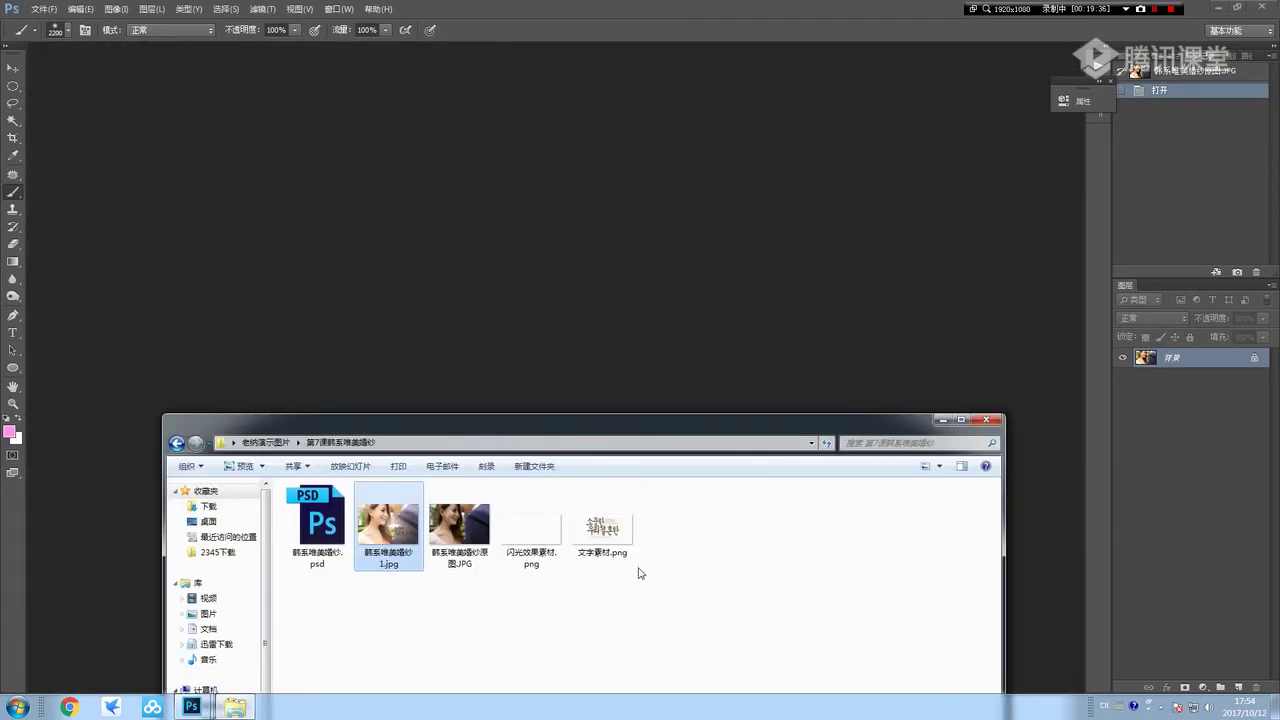
{"action": "left_click_drag", "start_coordinate": [660, 430], "coordinate": [660, 218]}
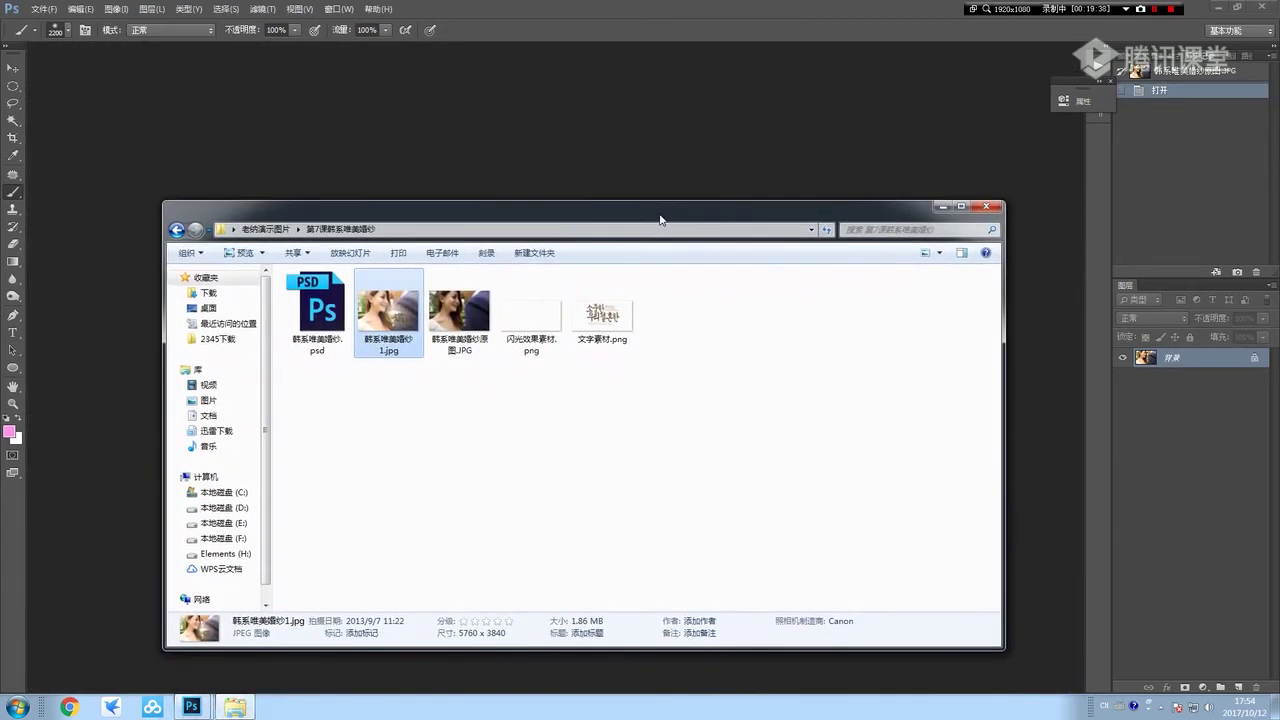